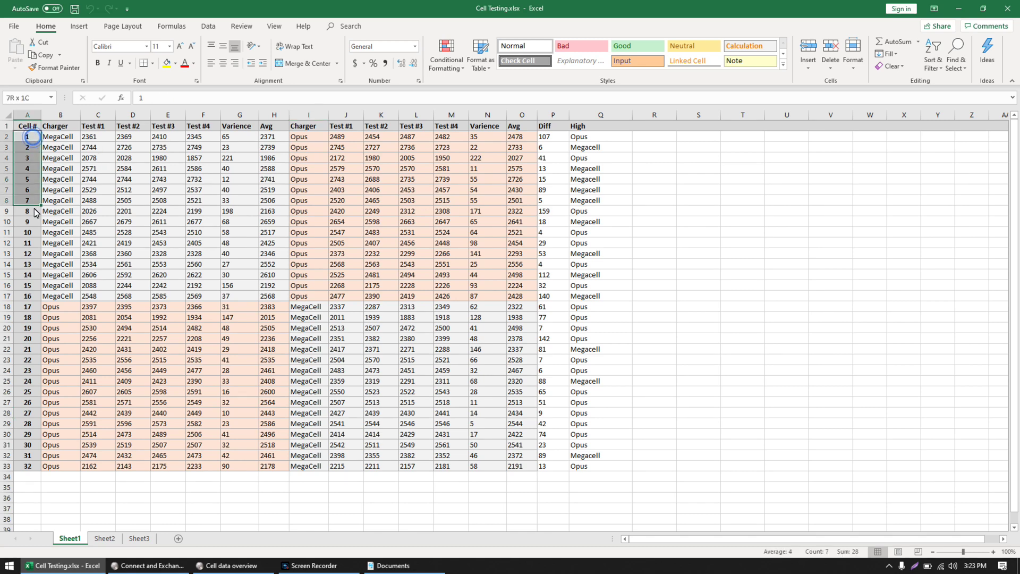
Review cell numbers 17 to 32, the first Test #1 to Test #4 columns, and the first Varience and Avg columns.
{"action": "left_click_drag", "start_coordinate": [35, 212], "coordinate": [21, 466]}
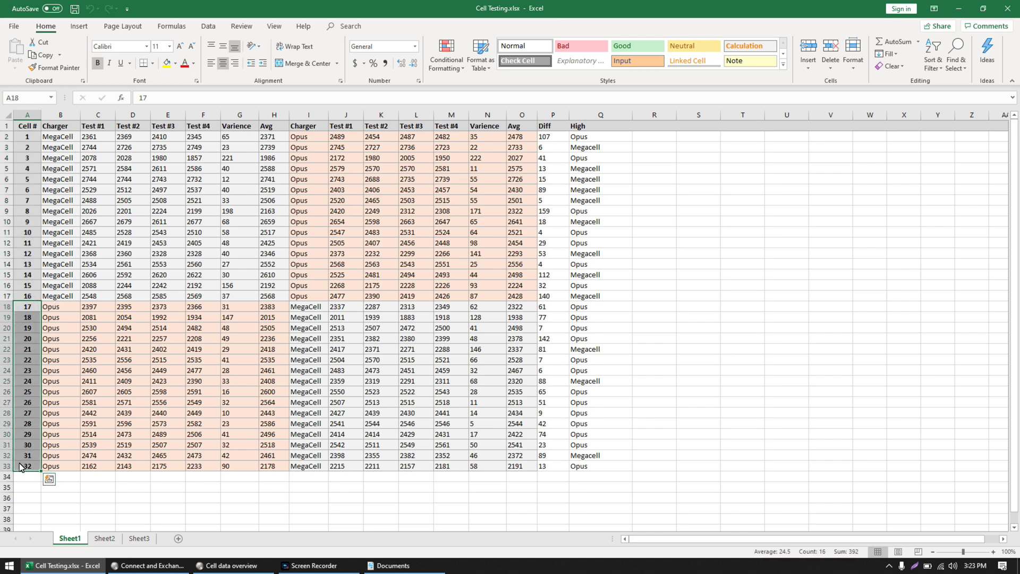
{"action": "left_click_drag", "start_coordinate": [103, 116], "coordinate": [203, 118]}
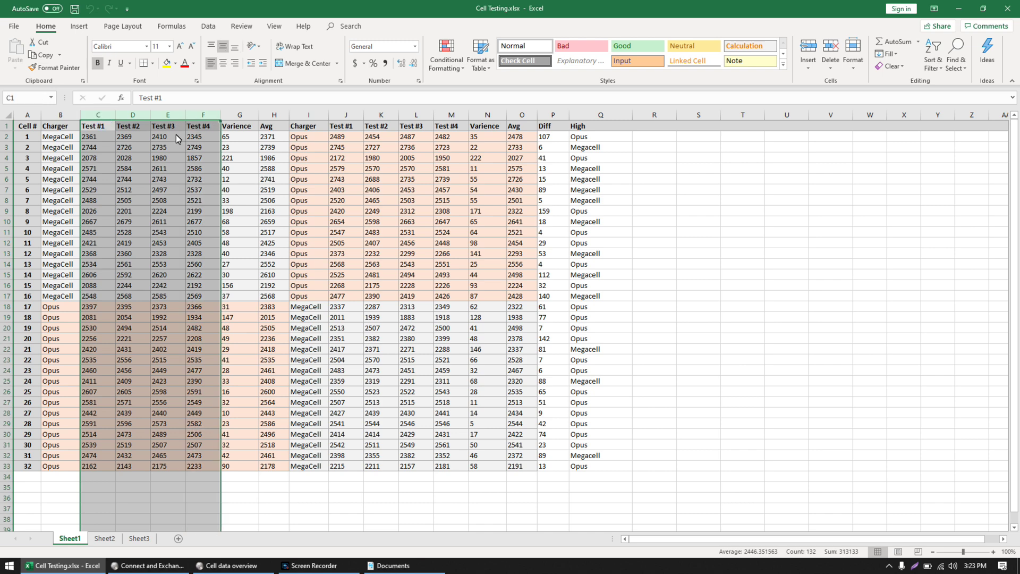
{"action": "left_click", "coordinate": [99, 167]}
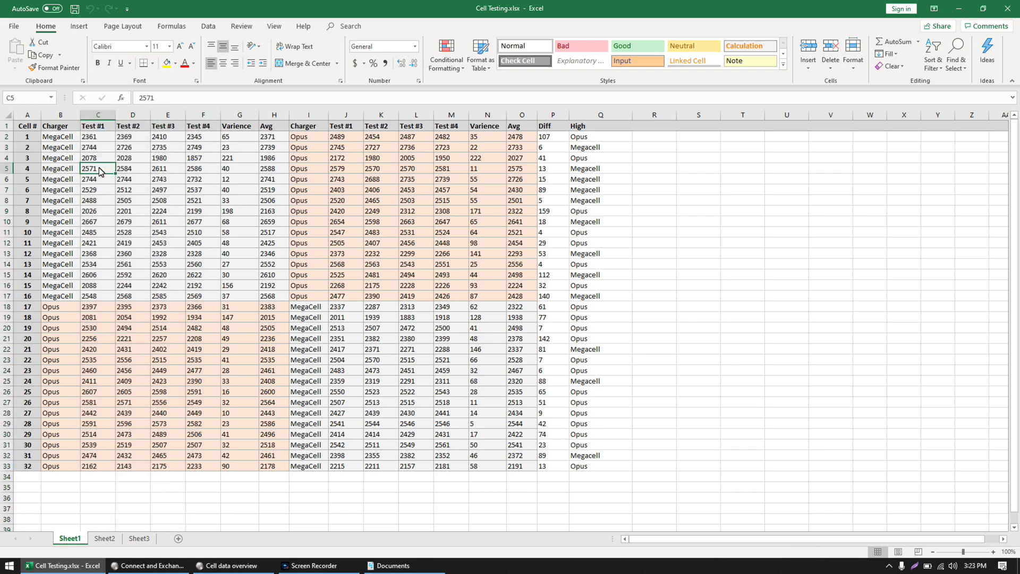
{"action": "left_click", "coordinate": [253, 116]}
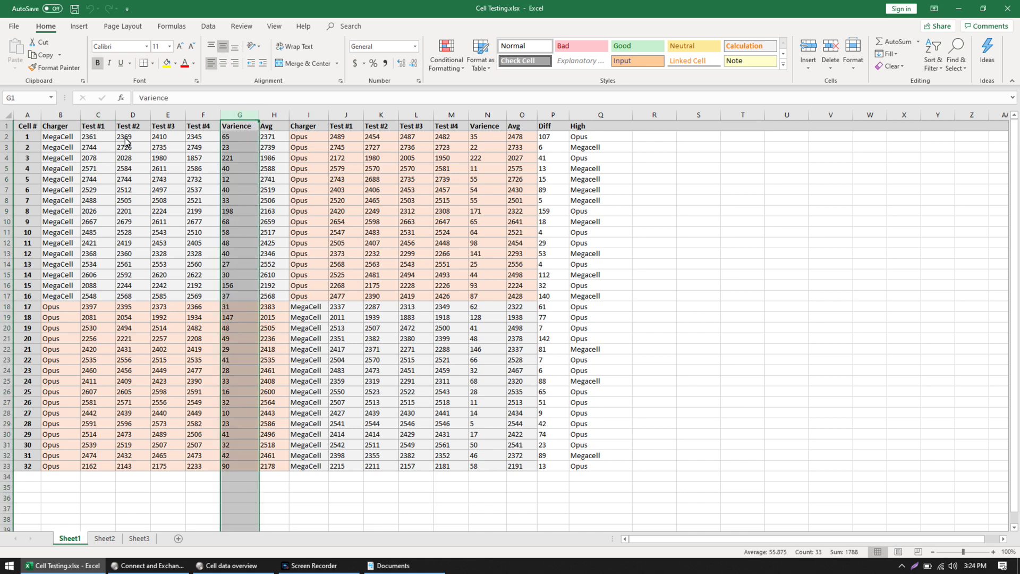
{"action": "left_click", "coordinate": [254, 148]}
{"action": "left_click", "coordinate": [276, 117]}
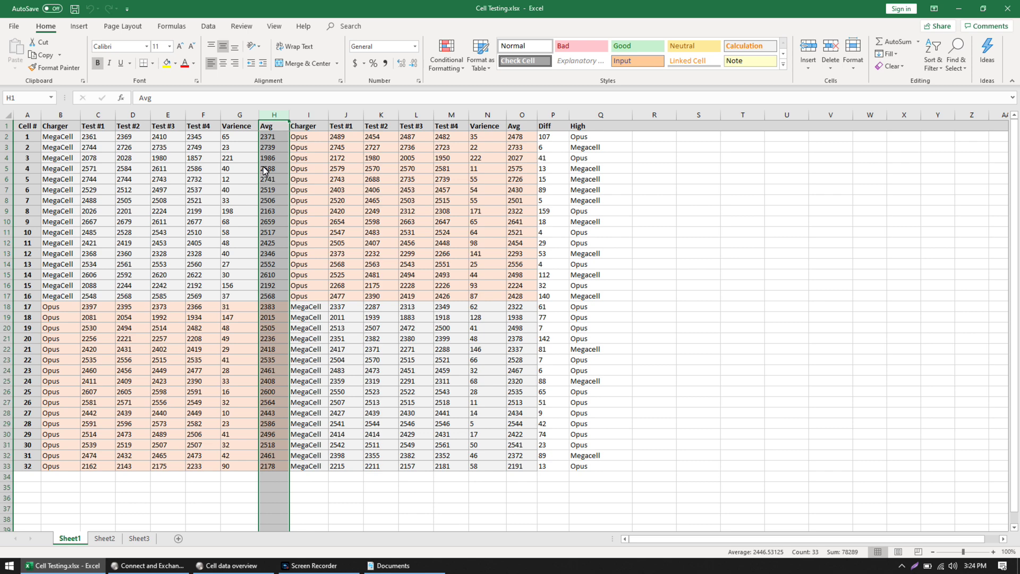
Inspect the first-round MegaCell variances for cells 7, 8 and 15, and the Test #1 readings for cells 3, 15 and 8.
{"action": "left_click", "coordinate": [242, 200]}
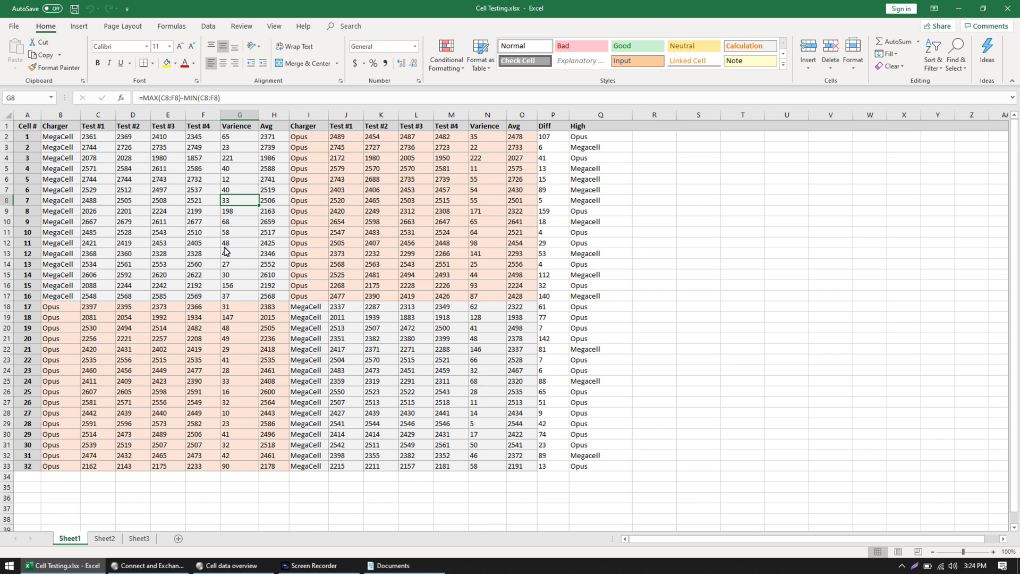
{"action": "key", "text": "Down"}
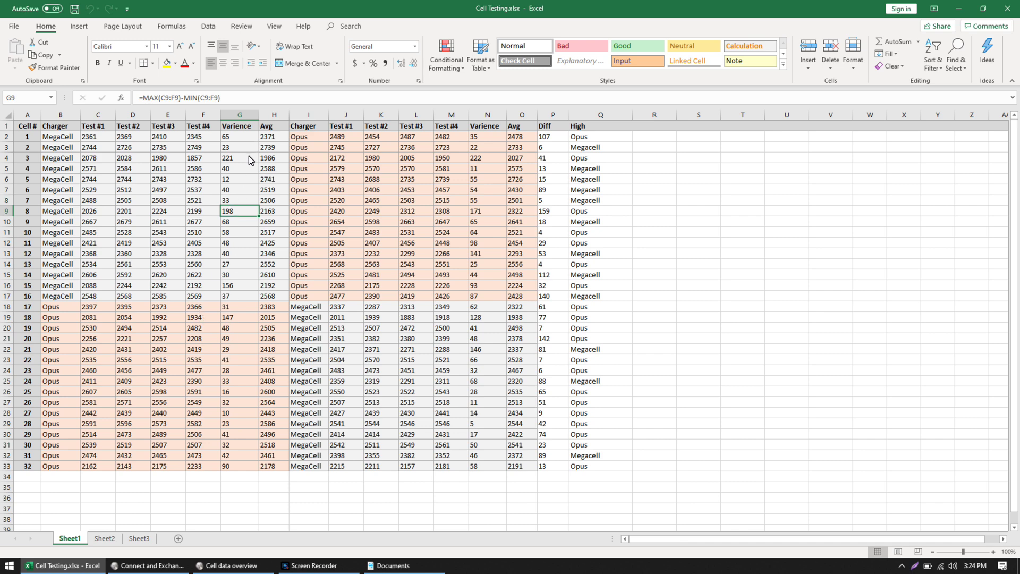
{"action": "left_click", "coordinate": [234, 285]}
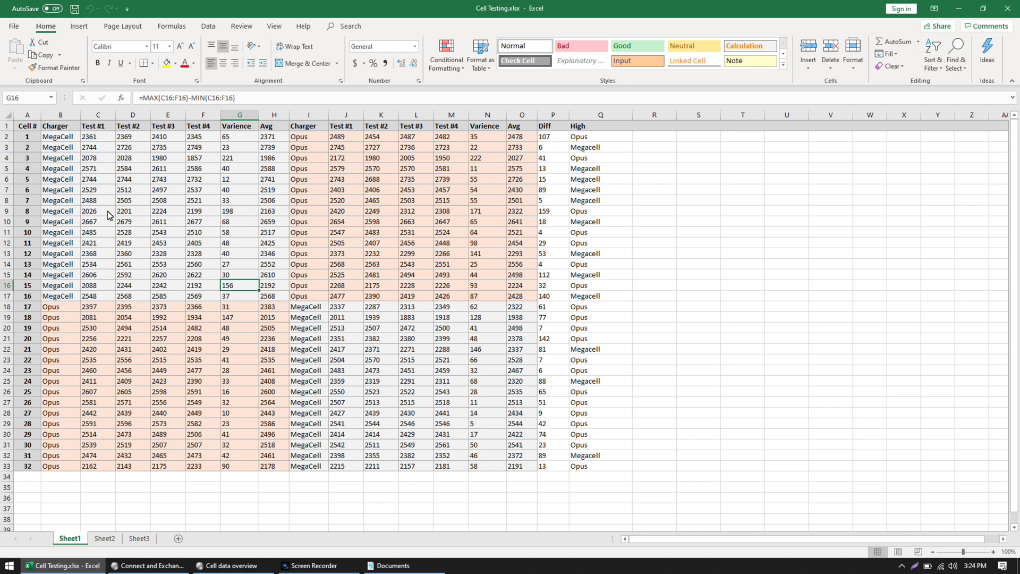
{"action": "left_click", "coordinate": [95, 159]}
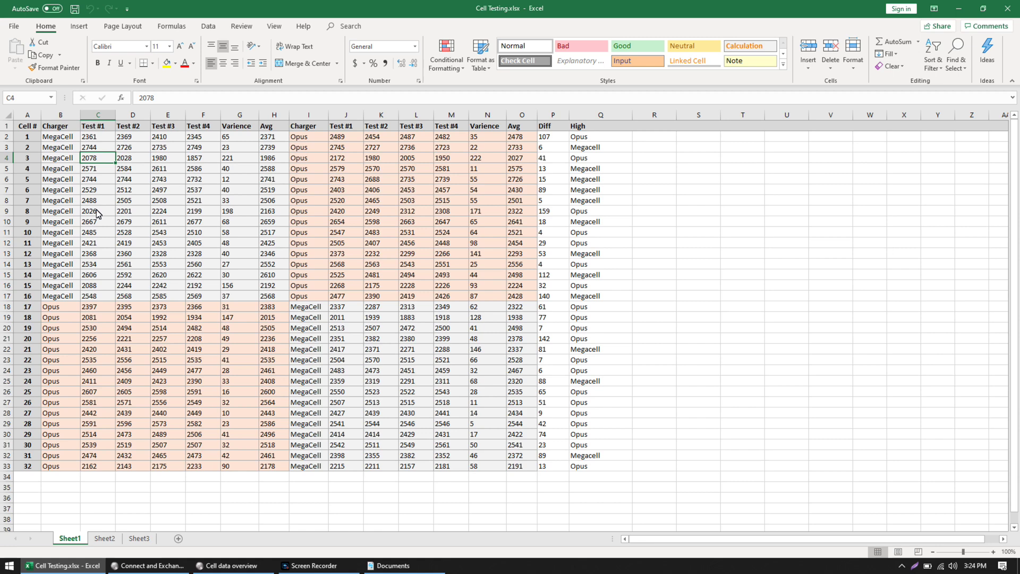
{"action": "left_click", "coordinate": [108, 285]}
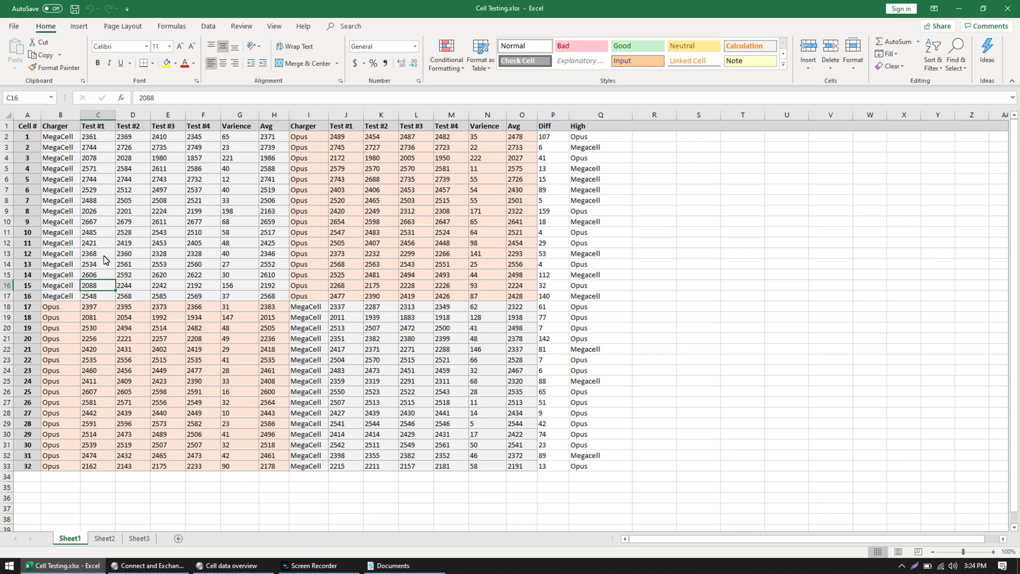
{"action": "left_click", "coordinate": [101, 212]}
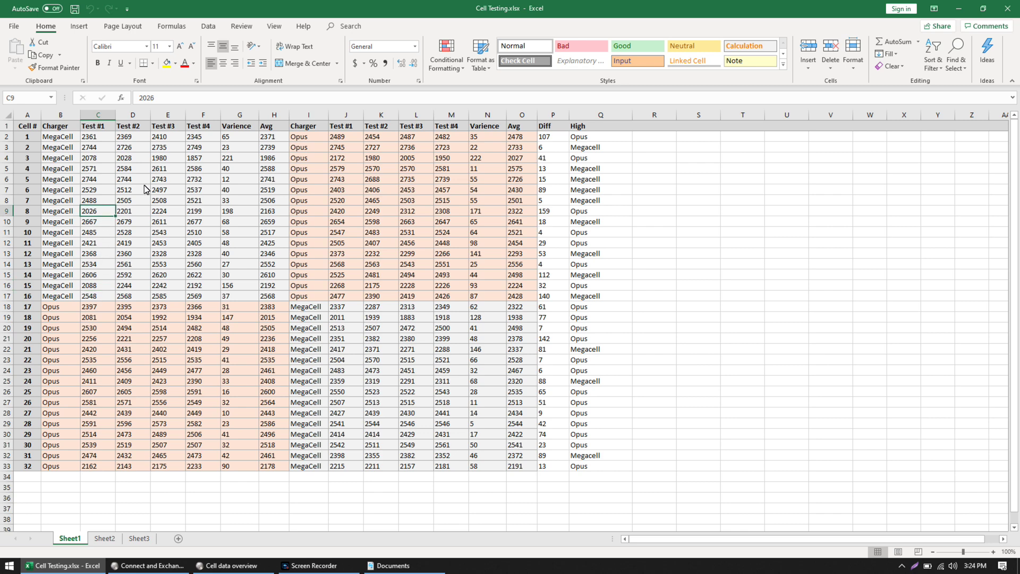
Inspect cell 18's first-round Opus variance and compare its Test #1 and Test #4 readings.
{"action": "left_click", "coordinate": [247, 317]}
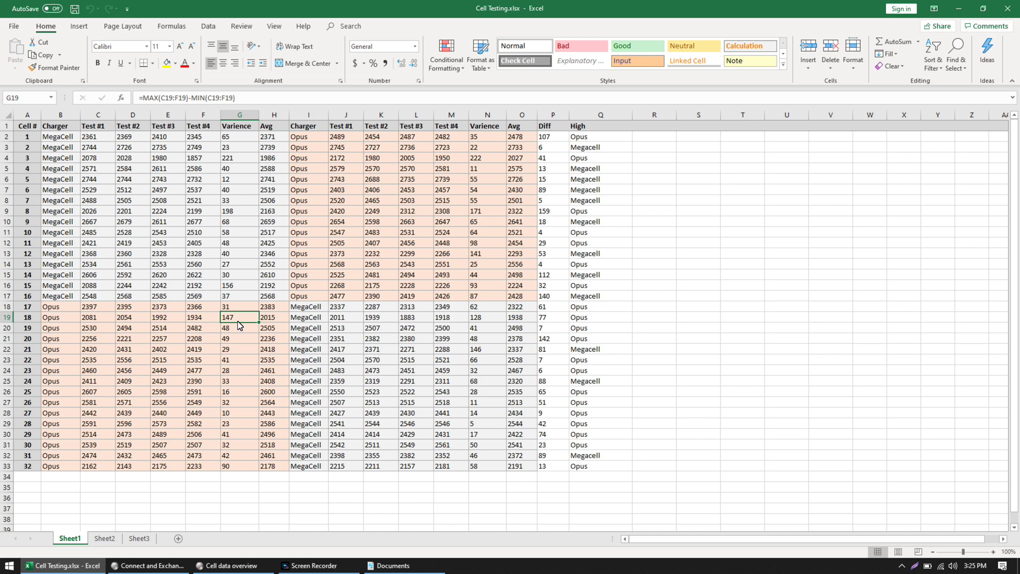
{"action": "left_click", "coordinate": [88, 319]}
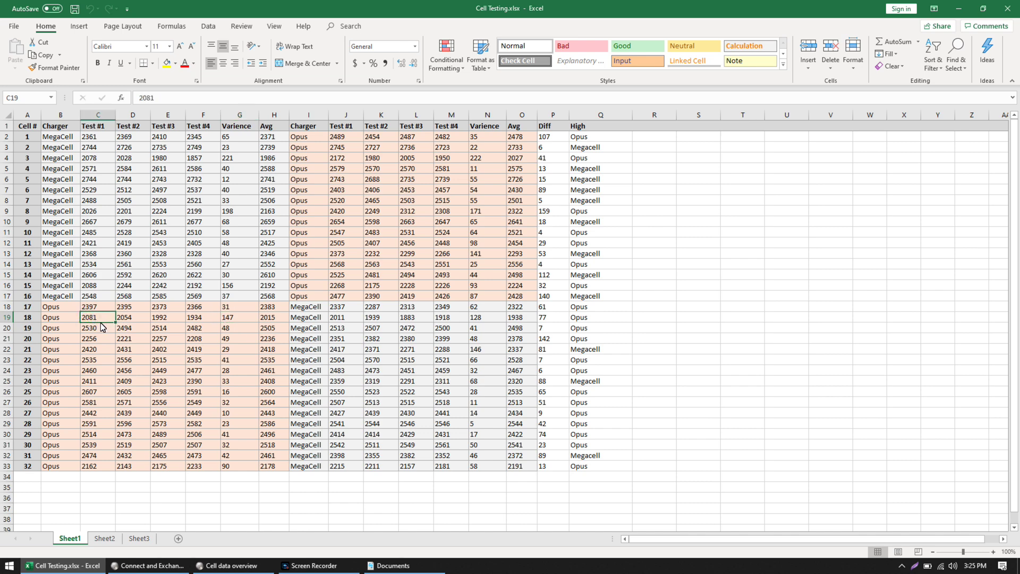
{"action": "left_click", "coordinate": [202, 321]}
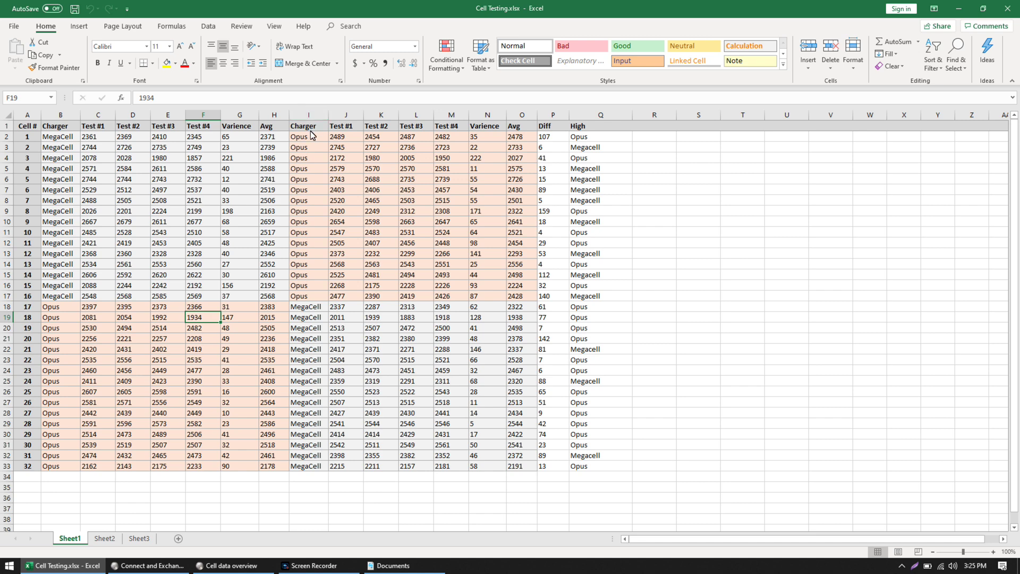
Review the second Varience column at cells 3, 8 and 12, and the row for cell 21 including its first average.
{"action": "left_click", "coordinate": [487, 116]}
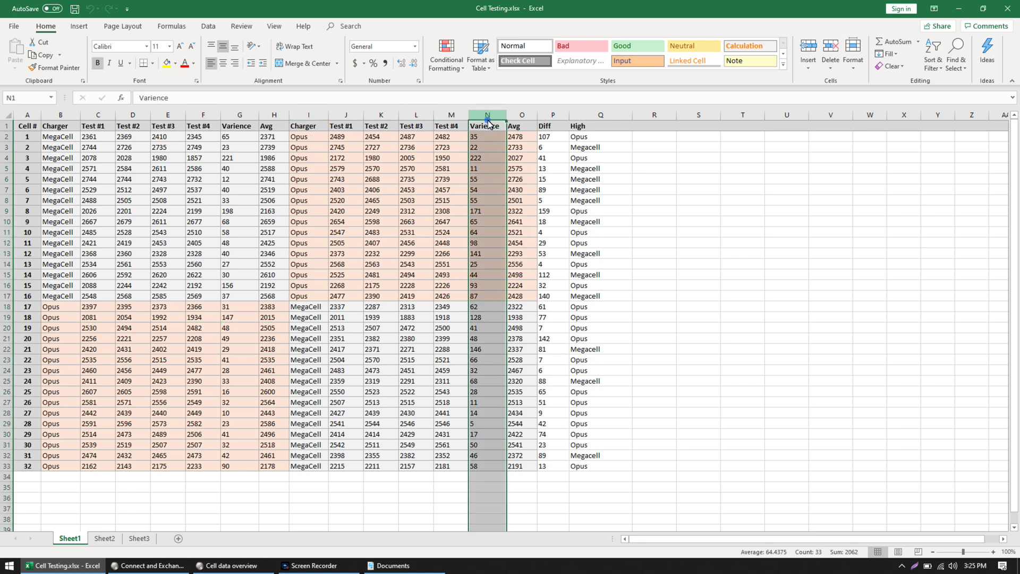
{"action": "left_click", "coordinate": [489, 161]}
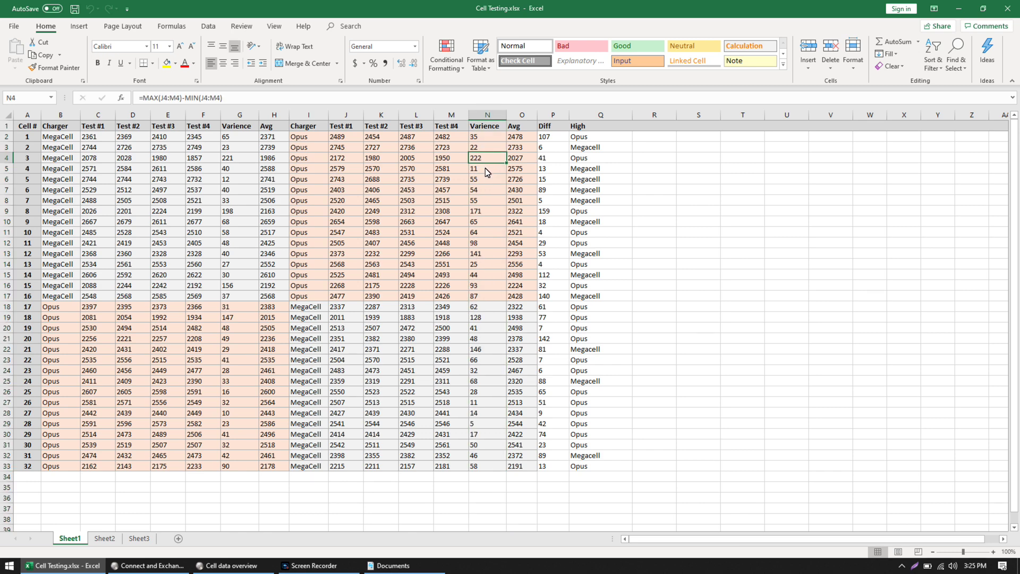
{"action": "left_click", "coordinate": [489, 213]}
{"action": "left_click", "coordinate": [493, 256]}
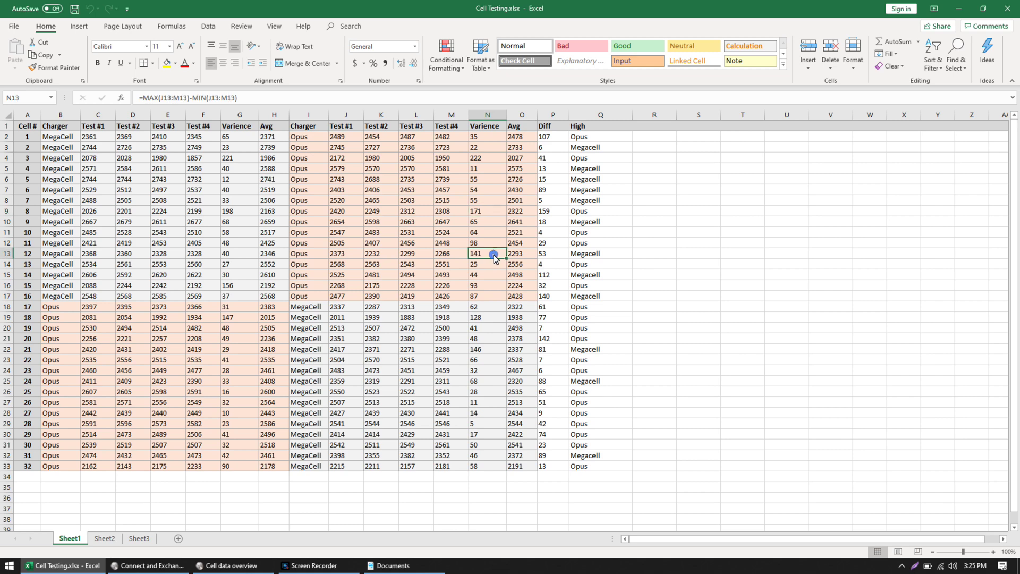
{"action": "left_click", "coordinate": [7, 350]}
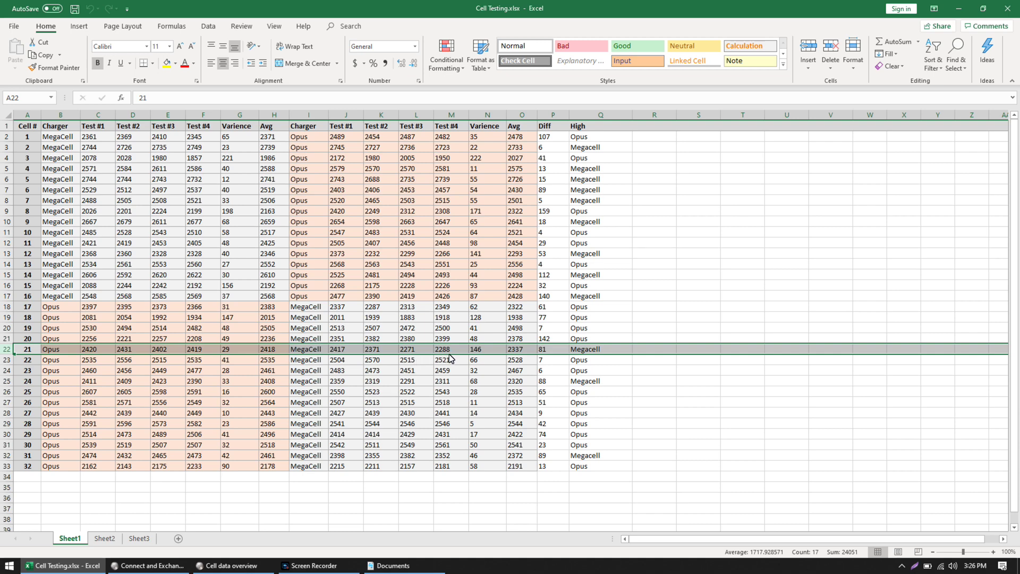
{"action": "left_click", "coordinate": [274, 349]}
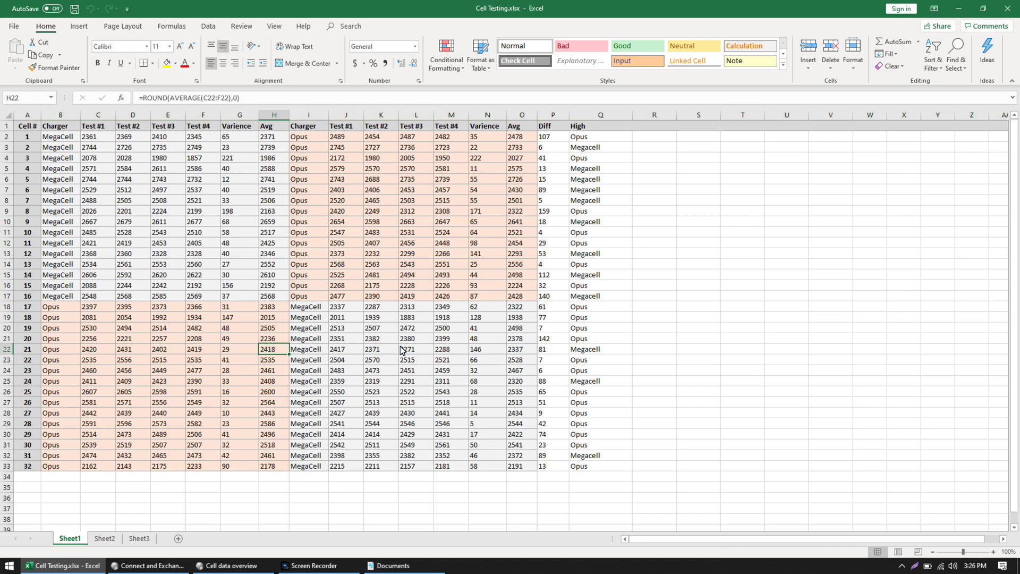
Examine the Diff column and check cell 1's second average, Diff and High values.
{"action": "left_click", "coordinate": [562, 115]}
{"action": "left_click", "coordinate": [540, 144]}
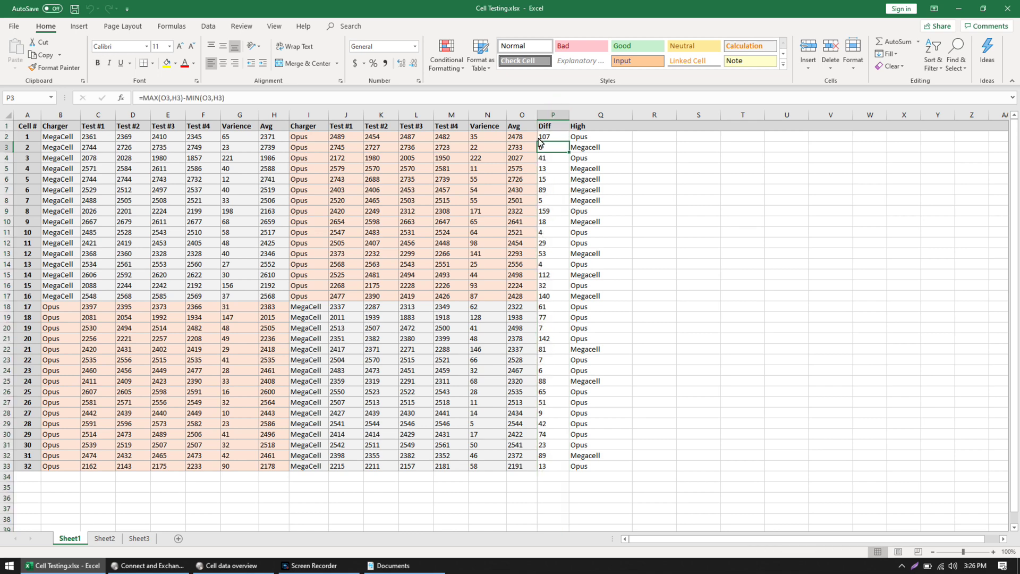
{"action": "left_click", "coordinate": [525, 138]}
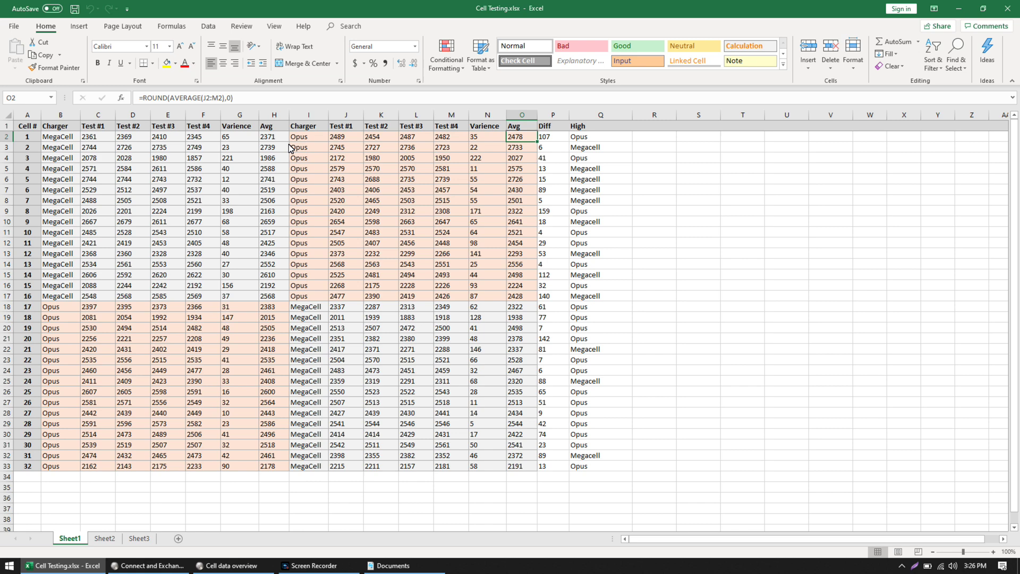
{"action": "left_click", "coordinate": [7, 137]}
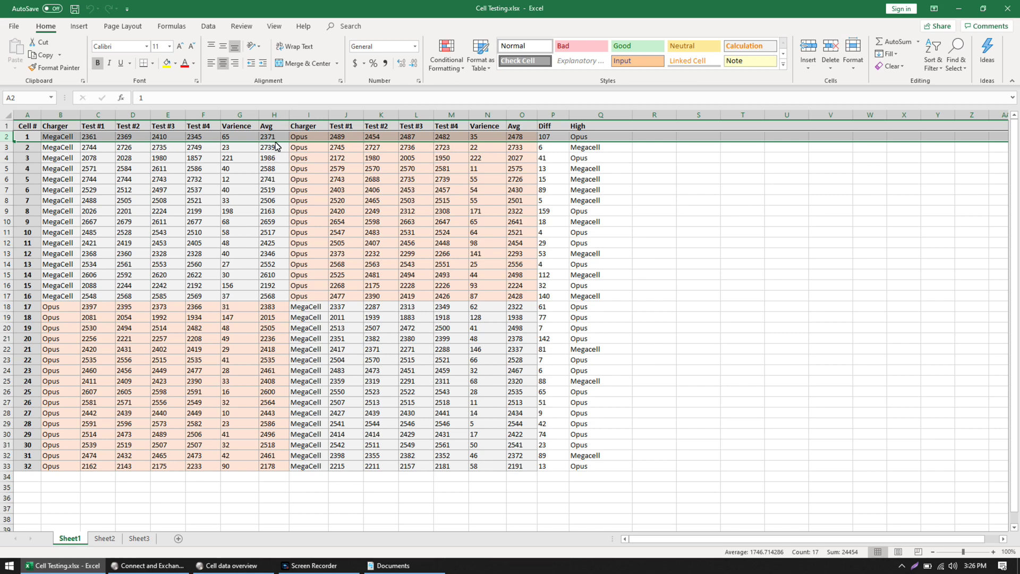
{"action": "left_click", "coordinate": [554, 137]}
{"action": "left_click", "coordinate": [585, 138]}
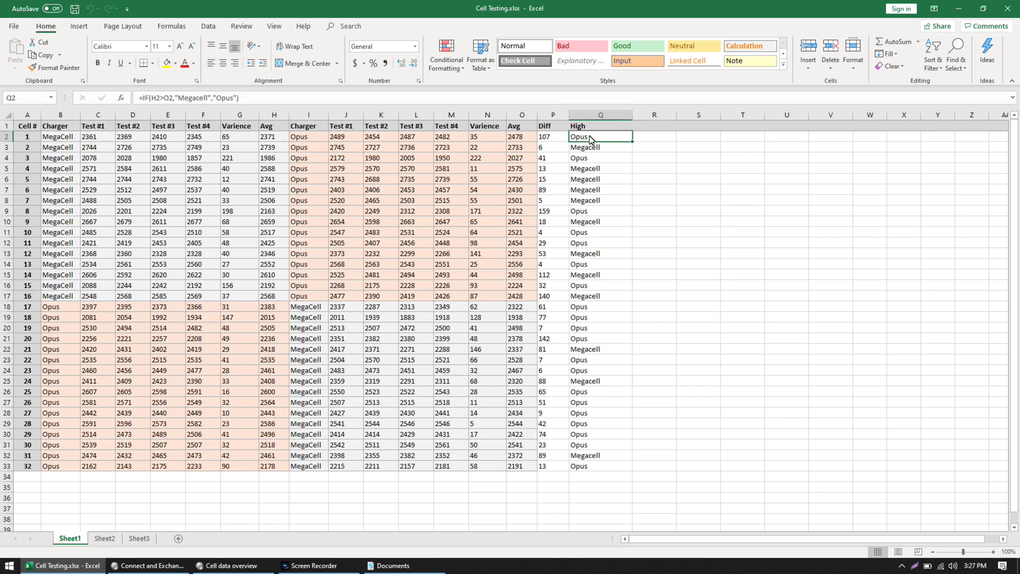
Review the row for cell 2, the High column, and the second average for cell 25.
{"action": "left_click", "coordinate": [6, 147]}
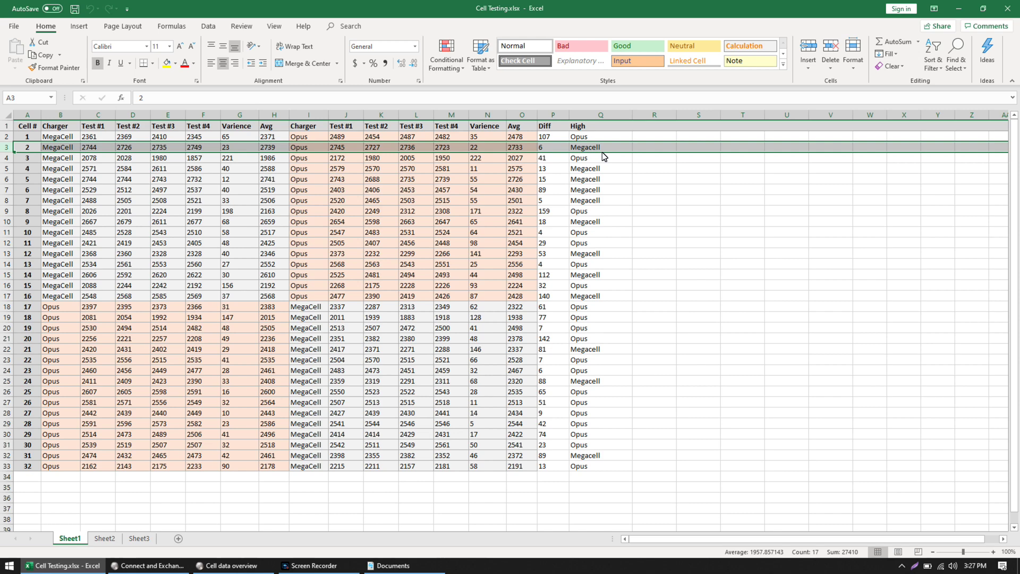
{"action": "left_click", "coordinate": [599, 115]}
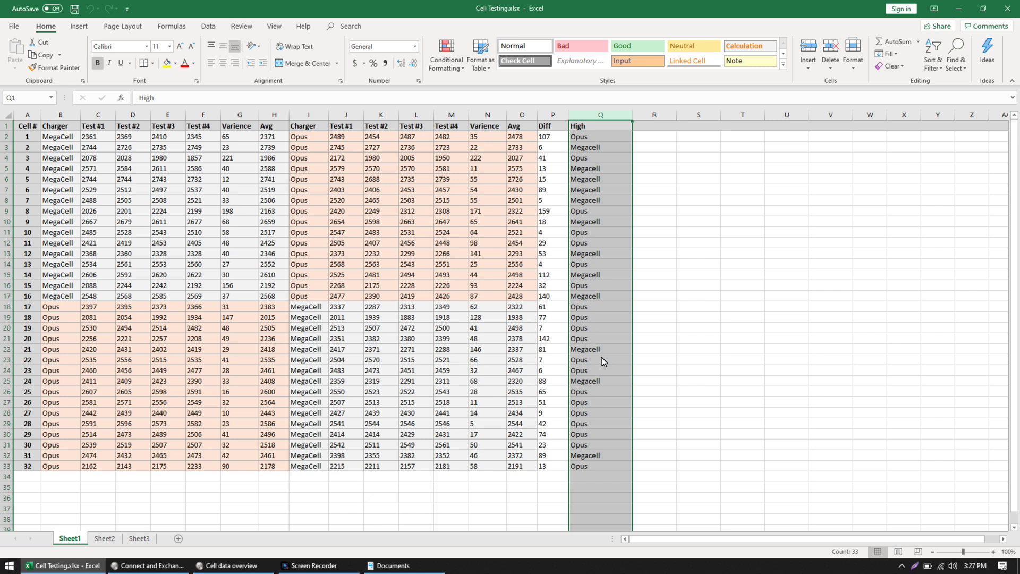
{"action": "left_click", "coordinate": [521, 392]}
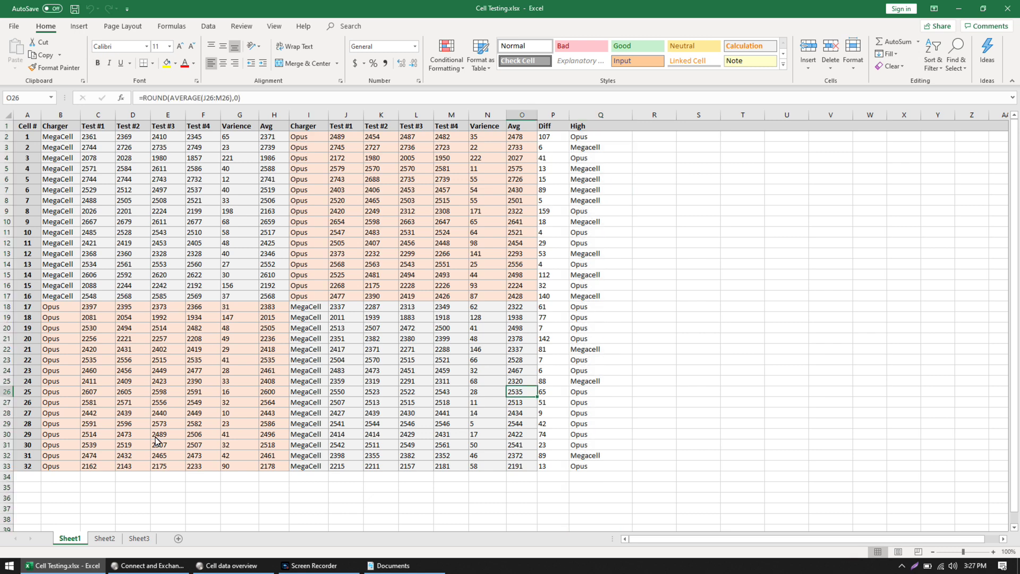
Switch to Sheet2 and inspect the OPUS AVG formula without changing it.
{"action": "left_click", "coordinate": [104, 537]}
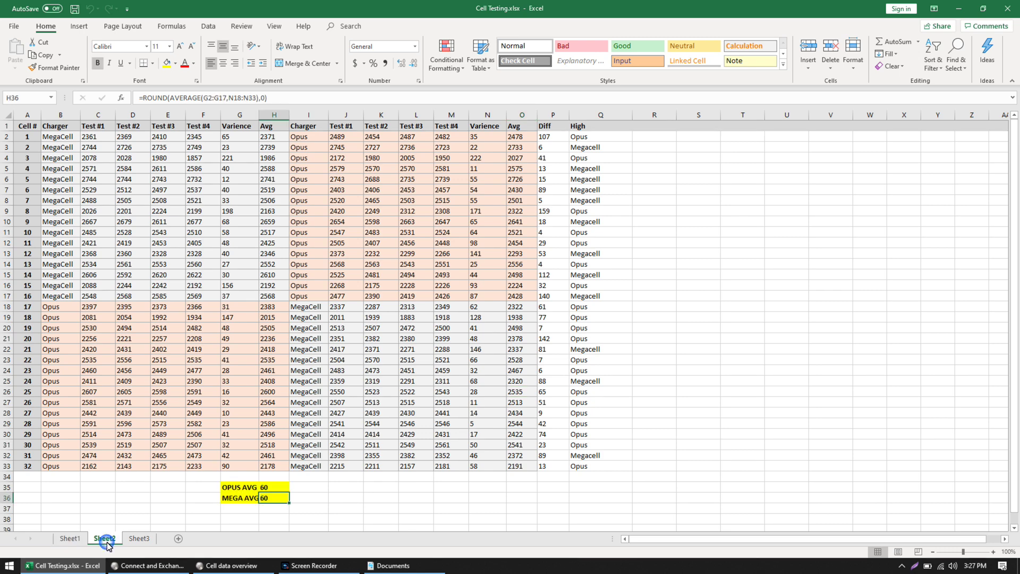
{"action": "left_click", "coordinate": [248, 487]}
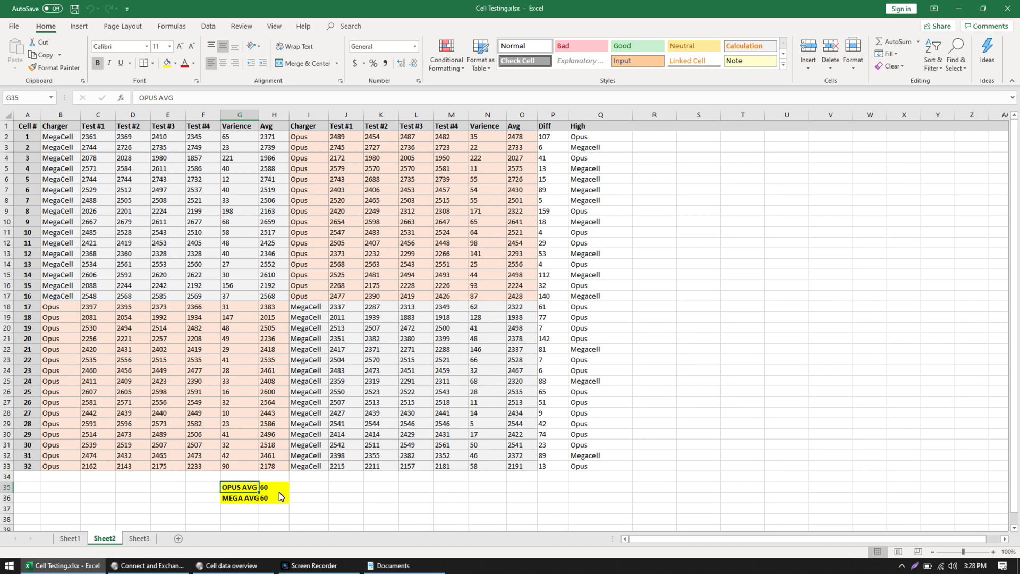
{"action": "double_click", "coordinate": [274, 488]}
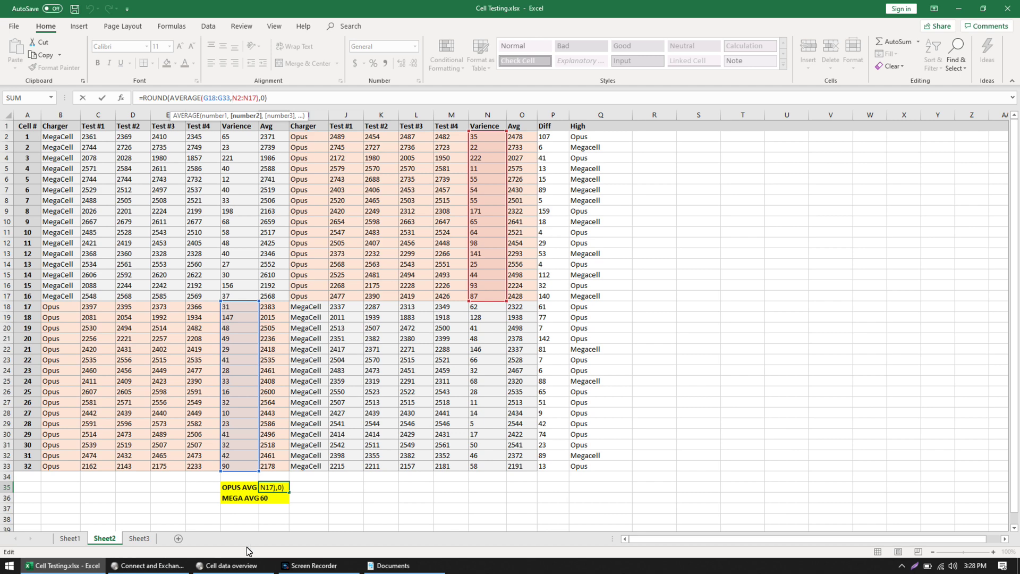
{"action": "key", "text": "Escape"}
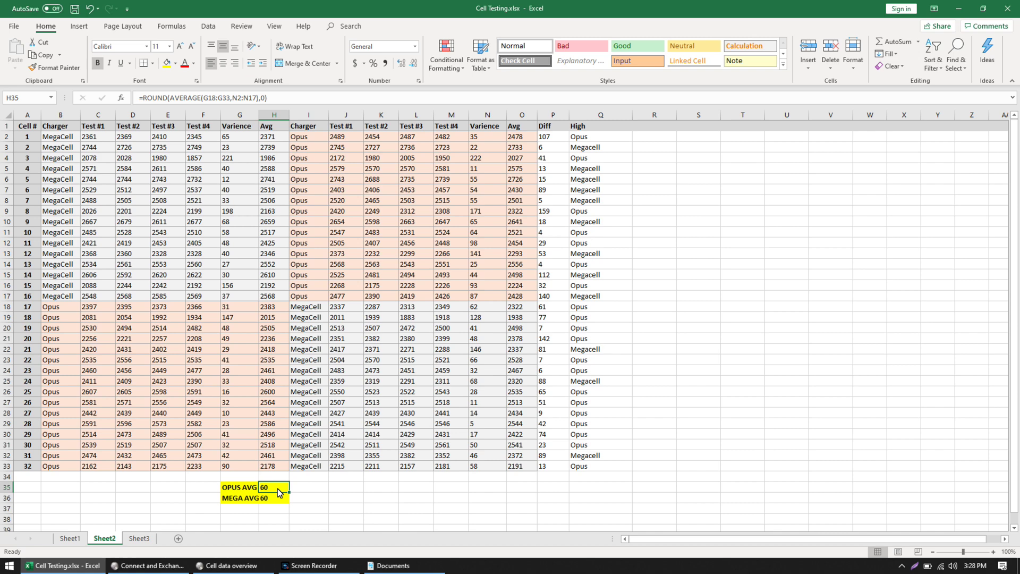
{"action": "key", "text": "Right"}
{"action": "key", "text": "Left"}
Review the MegaCell result blocks on Sheet2, second round for cells 17 to 32 and first round from cell 1 down.
{"action": "left_click_drag", "start_coordinate": [311, 310], "coordinate": [523, 468]}
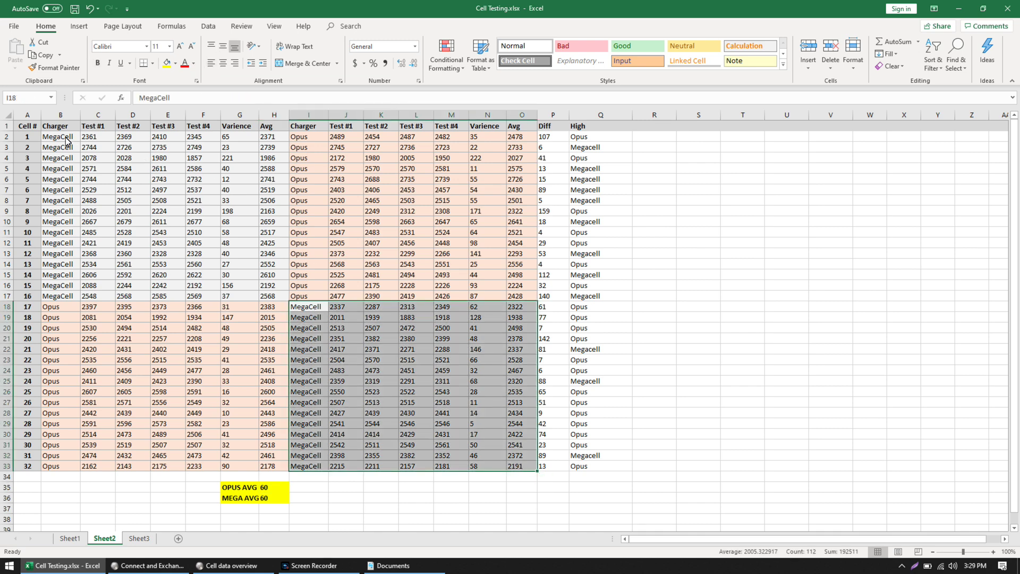
{"action": "left_click_drag", "start_coordinate": [67, 139], "coordinate": [218, 225]}
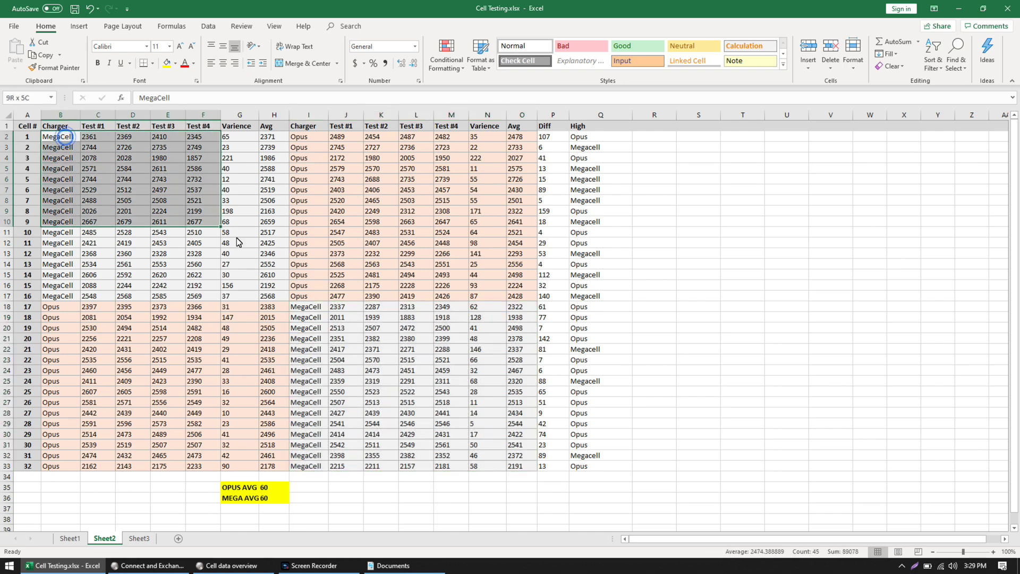
{"action": "left_click", "coordinate": [239, 381]}
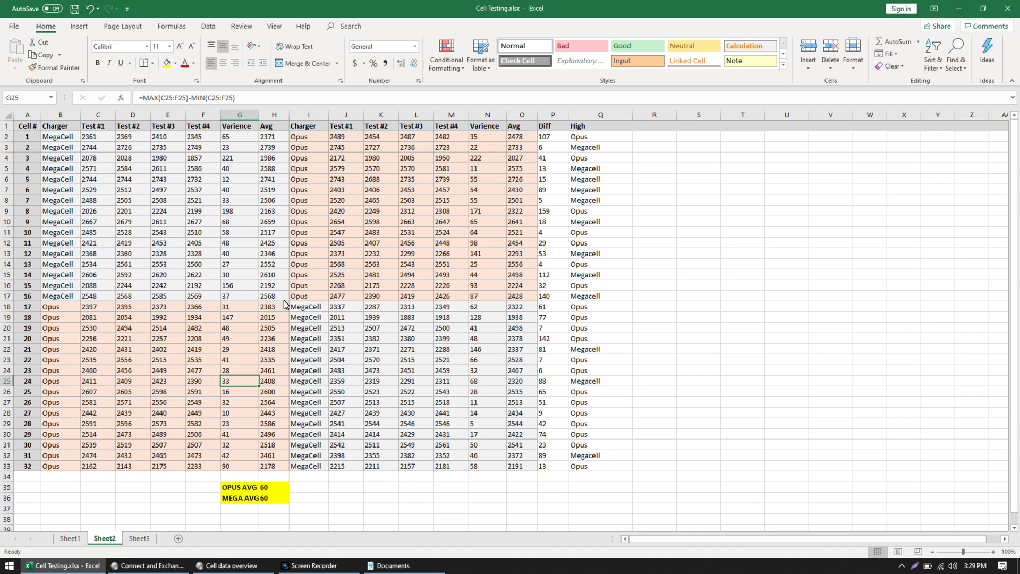
Switch to Sheet3 and select the second-round MegaCell results for cells 17 to 32, from Charger through Avg.
{"action": "left_click", "coordinate": [140, 538]}
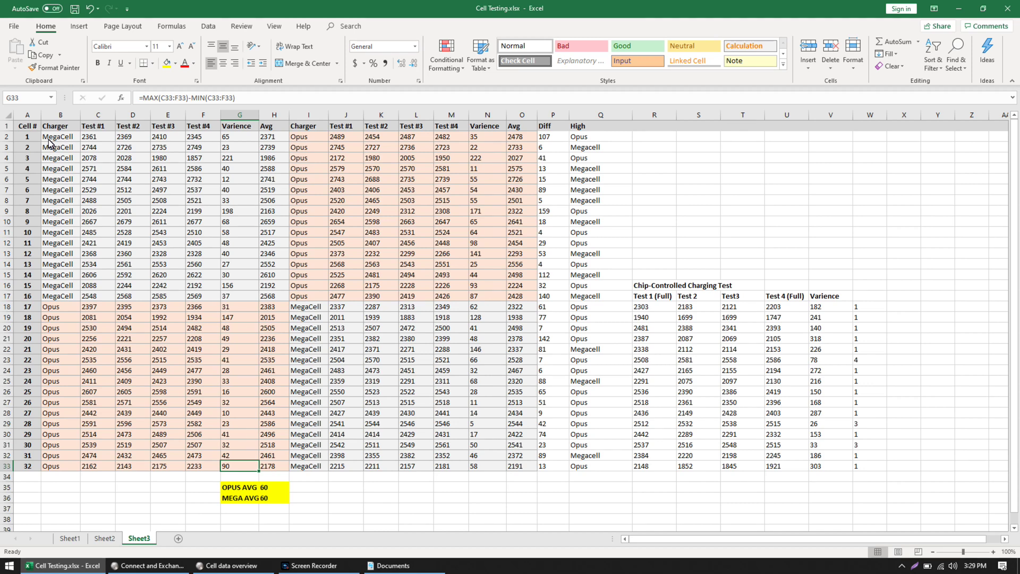
{"action": "left_click_drag", "start_coordinate": [308, 306], "coordinate": [518, 467]}
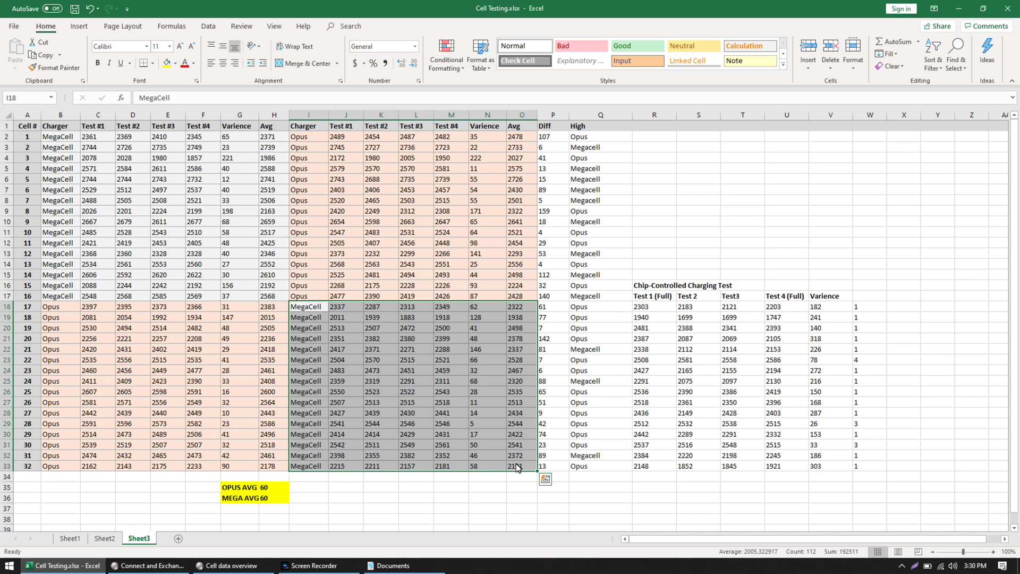
Switch to Mega Cell Monitor, open its configuration, and try turning off Chip controlled charging and editing the charger's Max Voltage.
{"action": "key", "text": "alt+Tab"}
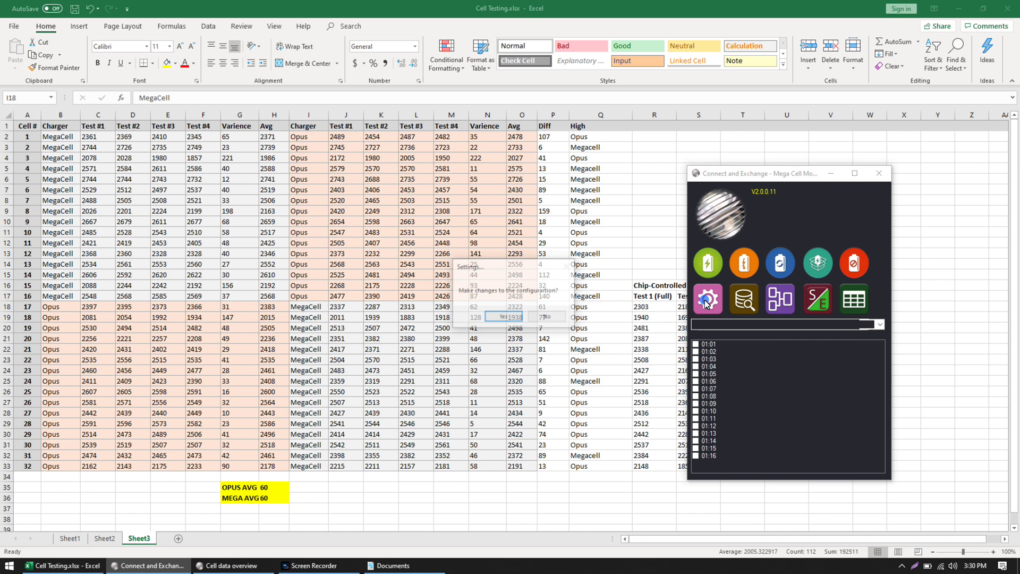
{"action": "left_click", "coordinate": [504, 317]}
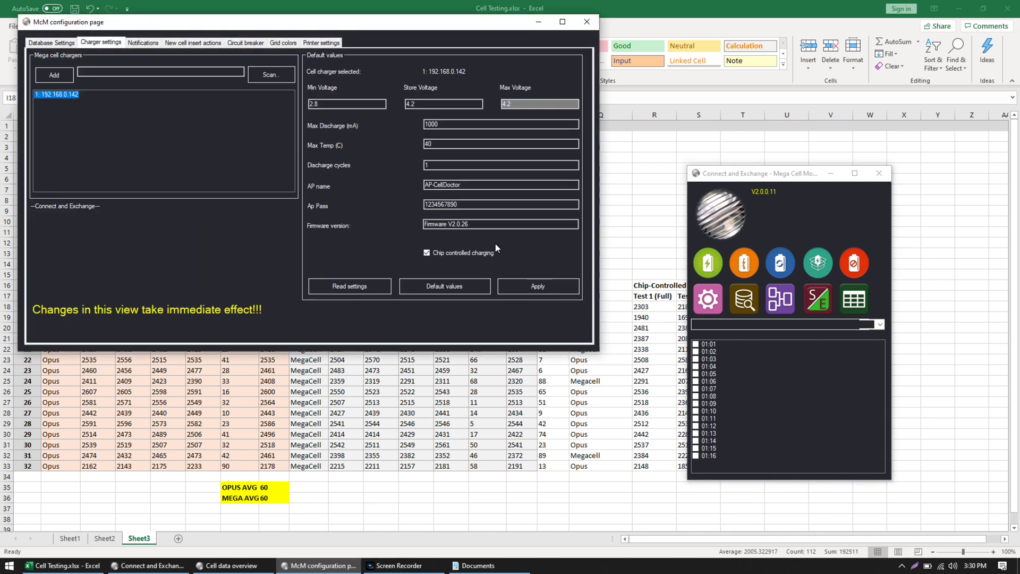
{"action": "left_click", "coordinate": [426, 254]}
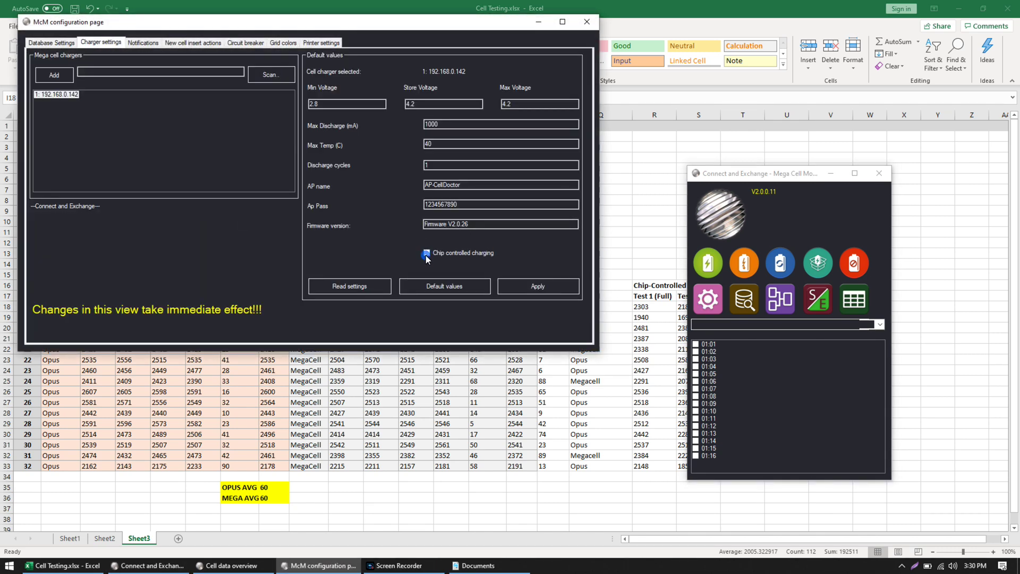
{"action": "type", "text": "4"}
{"action": "left_click", "coordinate": [519, 105]}
{"action": "type", "text": "4"}
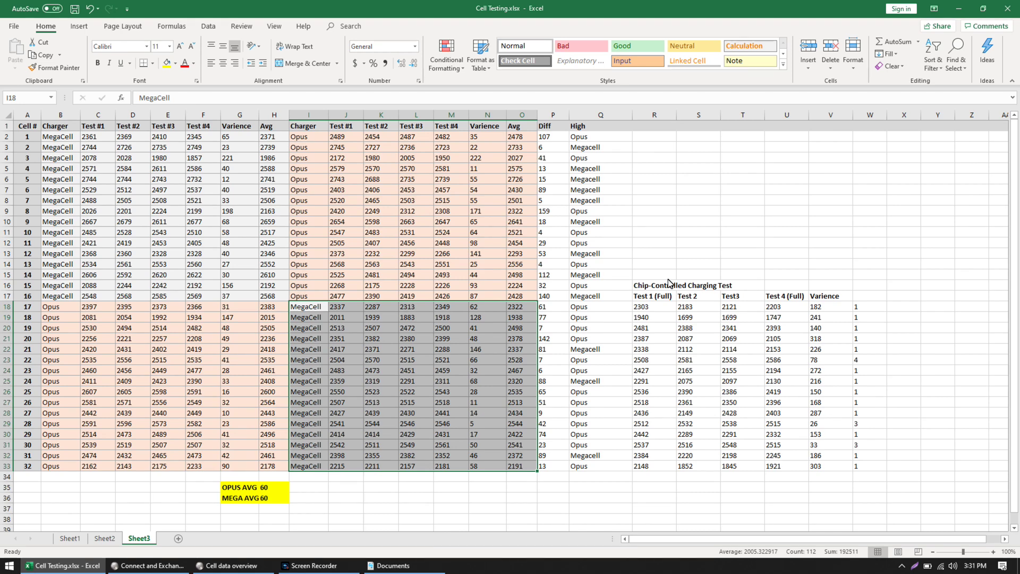
Return to Excel and select the Chip-Controlled Charging Test block on Sheet3, including the unlabeled column after Varience.
{"action": "left_click", "coordinate": [645, 270]}
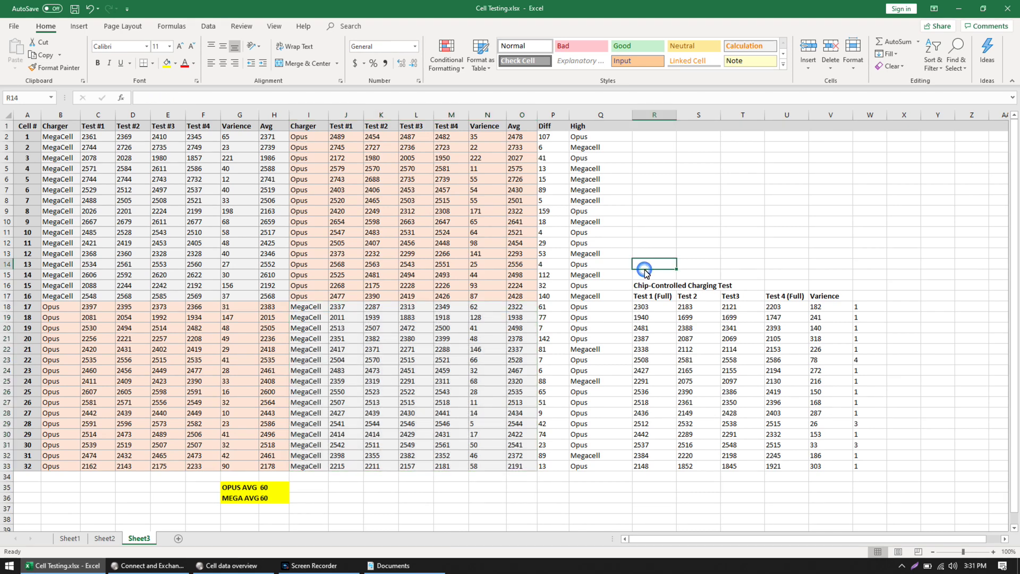
{"action": "left_click_drag", "start_coordinate": [638, 286], "coordinate": [862, 466]}
Recheck the charger's Max Voltage and Chip controlled charging settings in Mega Cell Monitor, and close the configuration page.
{"action": "key", "text": "alt+Tab"}
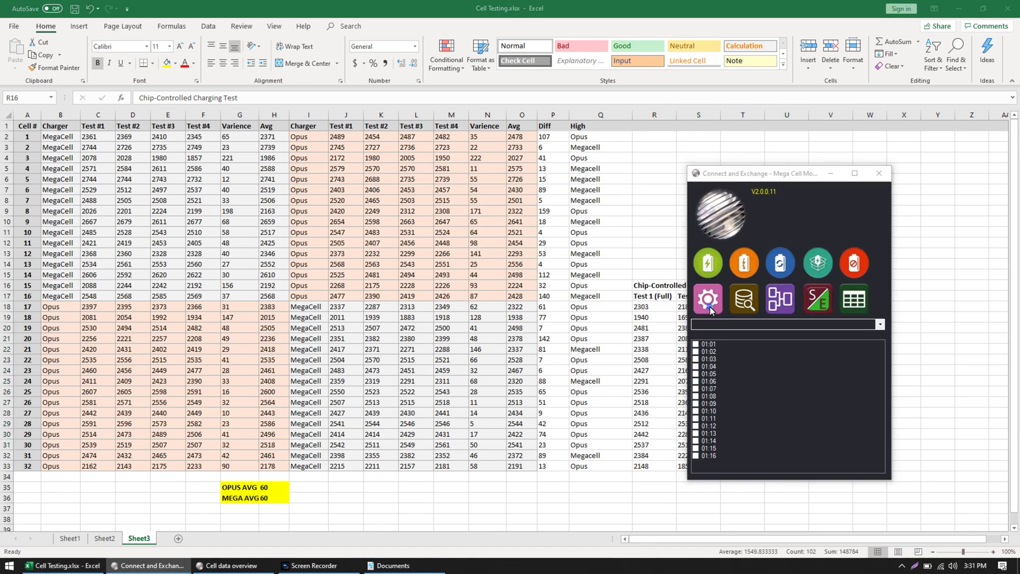
{"action": "left_click", "coordinate": [710, 307]}
{"action": "key", "text": "Return"}
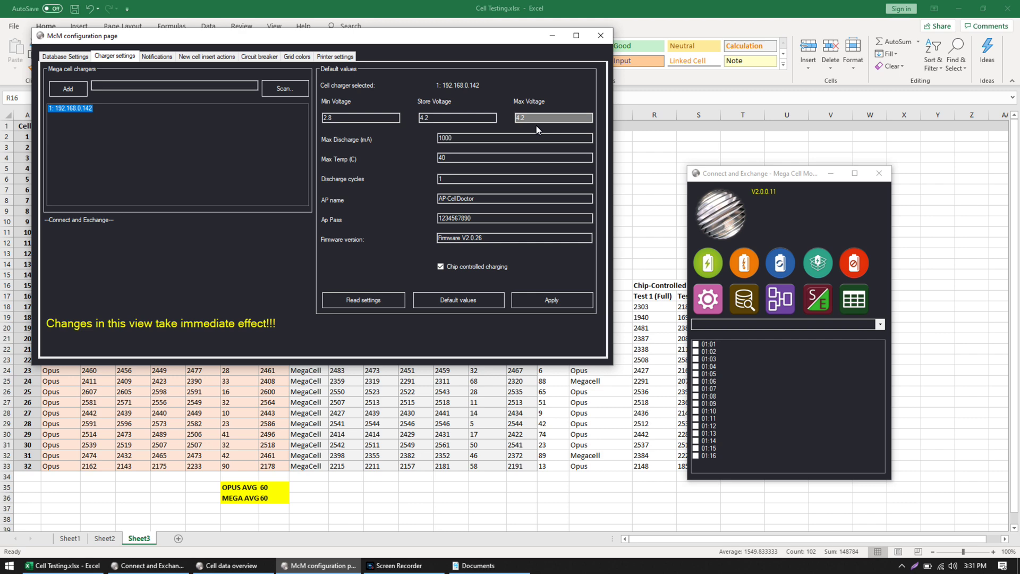
{"action": "key", "text": "alt+F4"}
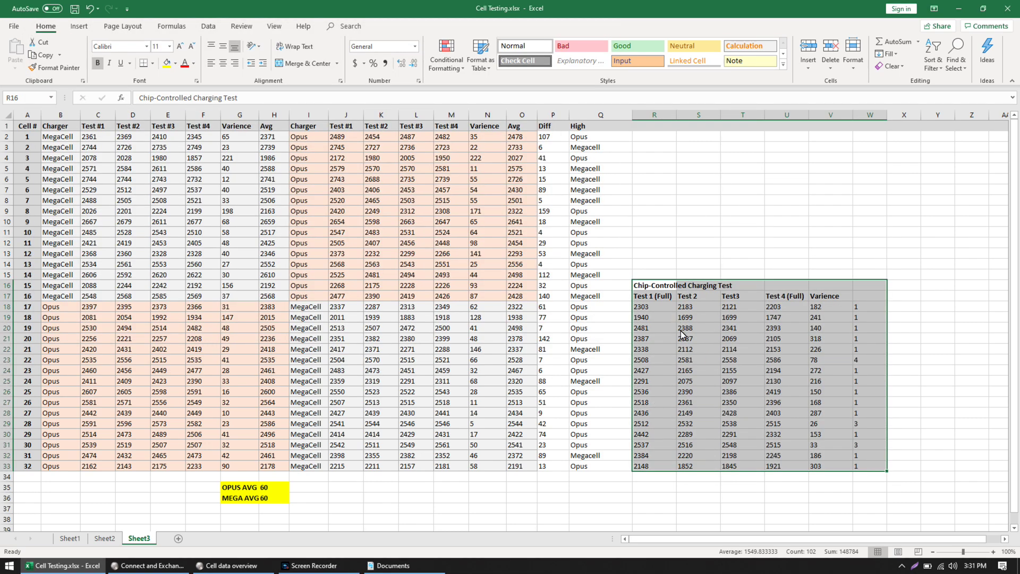
Examine the Chip-Controlled Charging Test results, including the Varience formula for cell 17 and cell 20's Test 1 and Test 2 readings.
{"action": "left_click", "coordinate": [839, 308]}
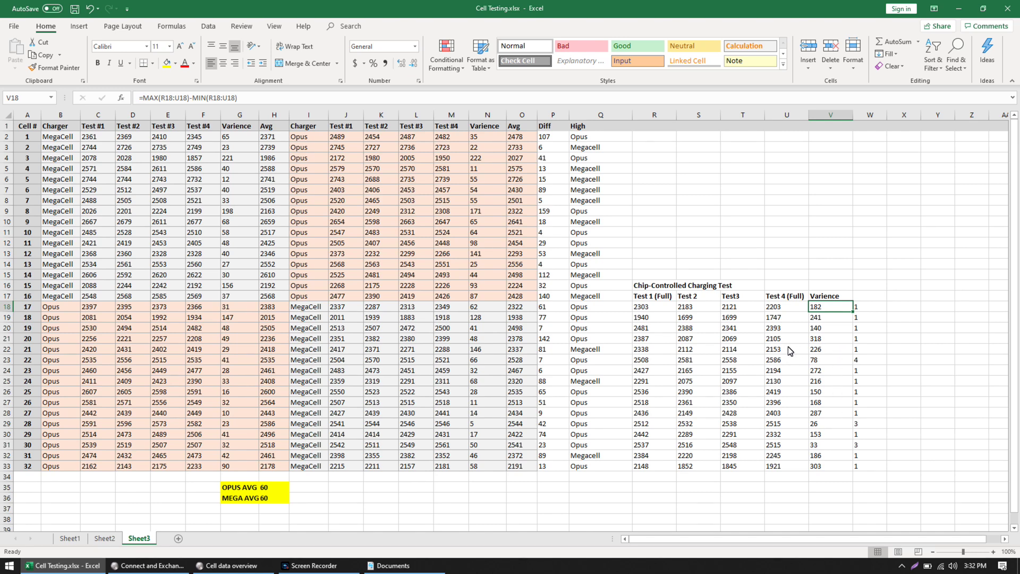
{"action": "left_click", "coordinate": [665, 299]}
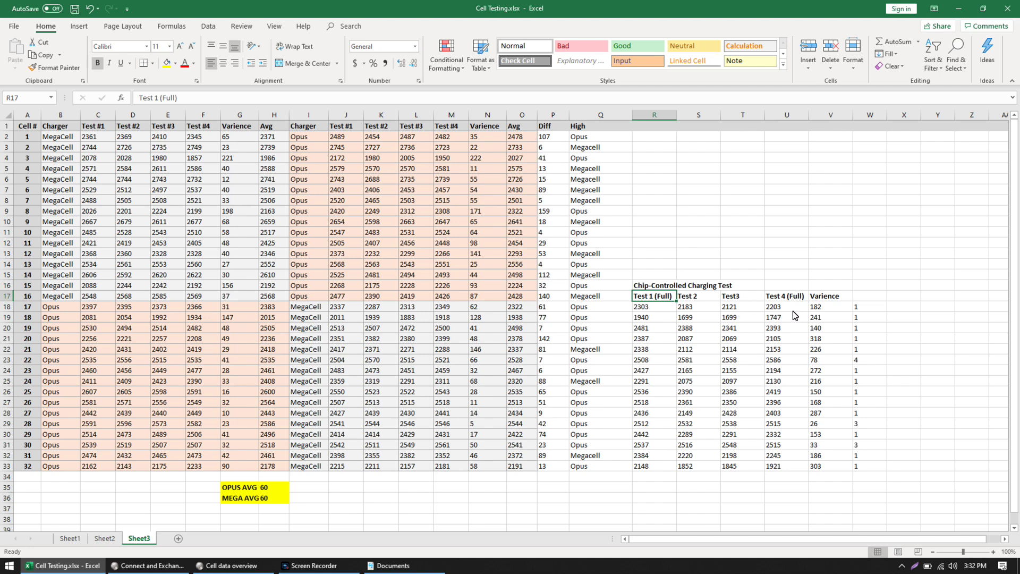
{"action": "left_click_drag", "start_coordinate": [639, 286], "coordinate": [698, 370]}
{"action": "left_click_drag", "start_coordinate": [773, 425], "coordinate": [820, 464]}
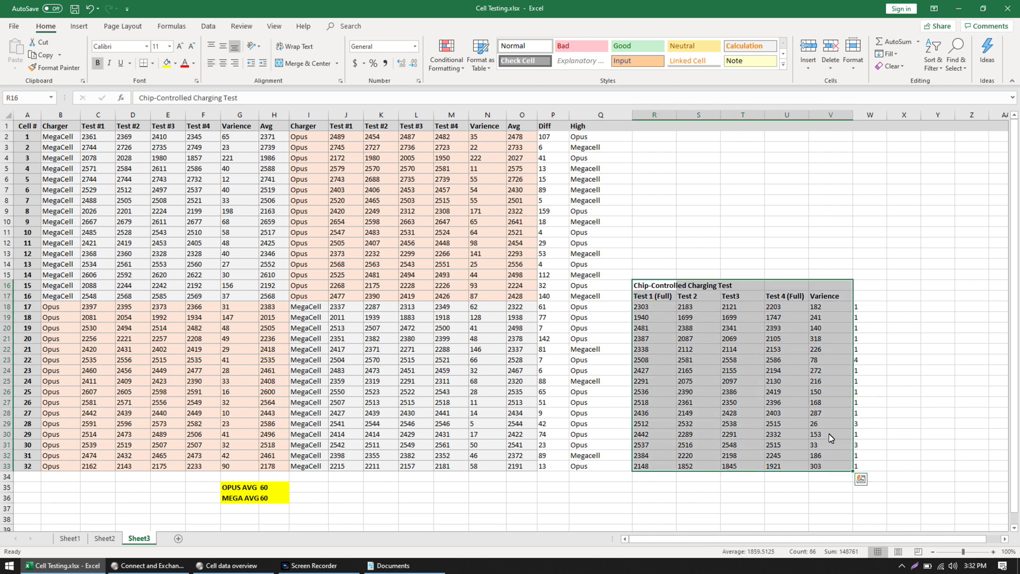
{"action": "left_click", "coordinate": [659, 341]}
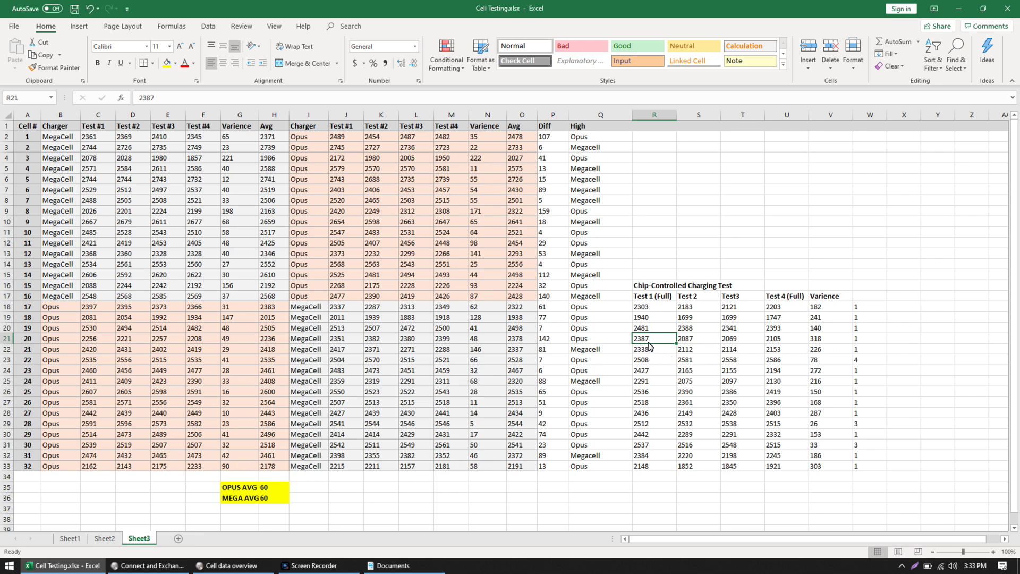
{"action": "left_click", "coordinate": [700, 341]}
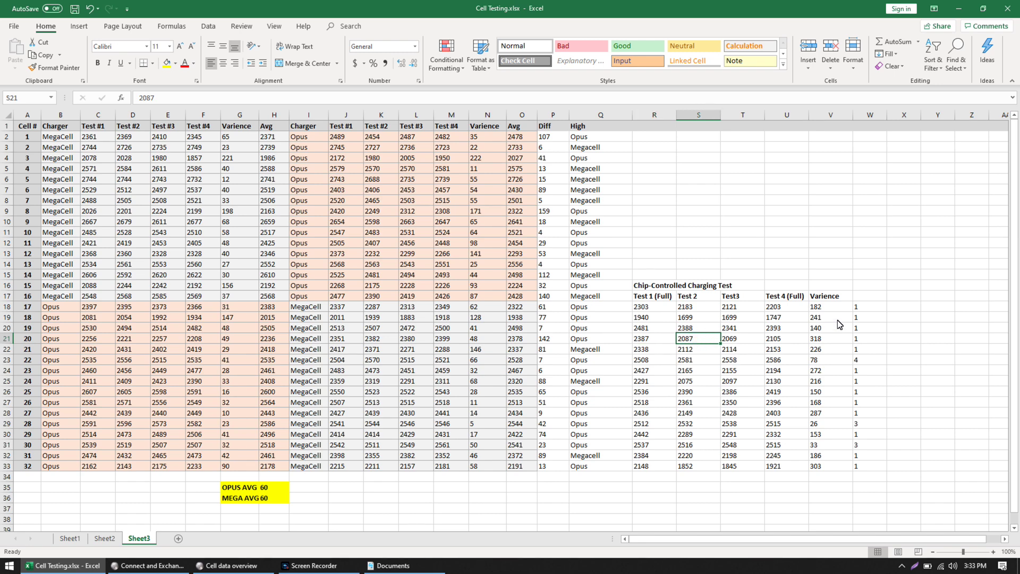
Compare the chip-controlled Test 1 to Test 4 readings with the MegaCell Test #4 results for cells 17 to 32.
{"action": "left_click_drag", "start_coordinate": [871, 309], "coordinate": [869, 466]}
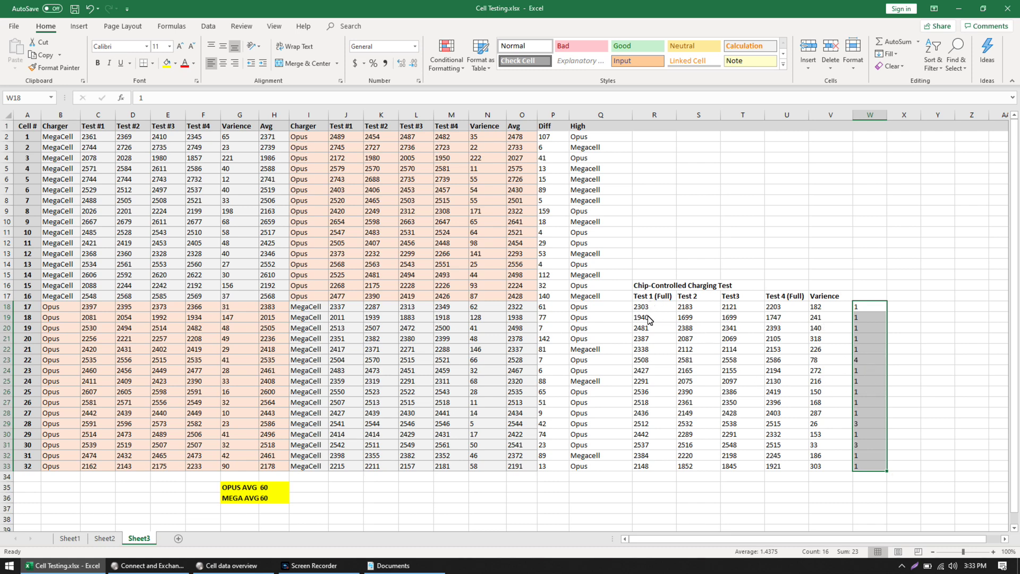
{"action": "left_click_drag", "start_coordinate": [648, 306], "coordinate": [649, 467]}
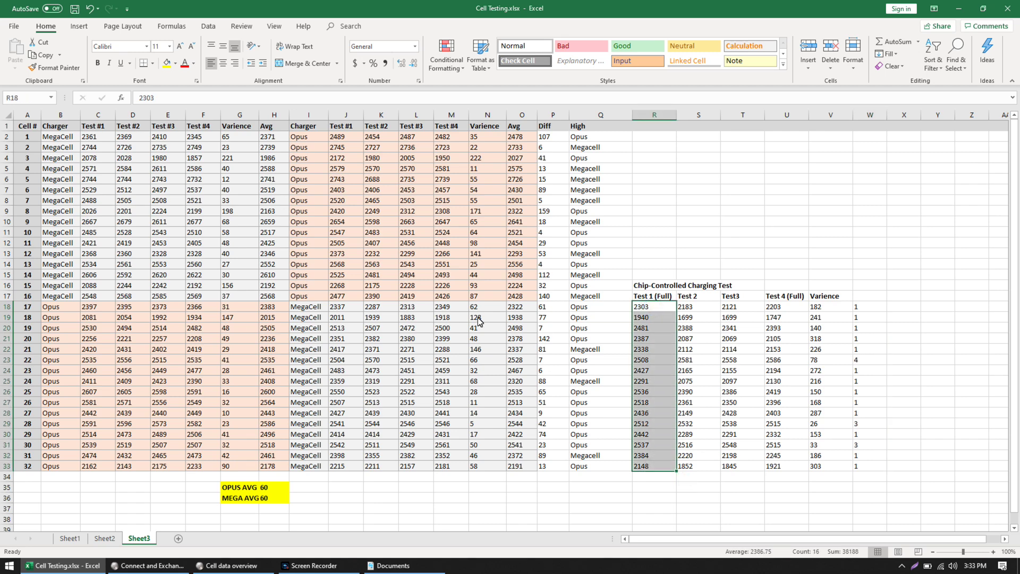
{"action": "left_click_drag", "start_coordinate": [457, 307], "coordinate": [451, 466]}
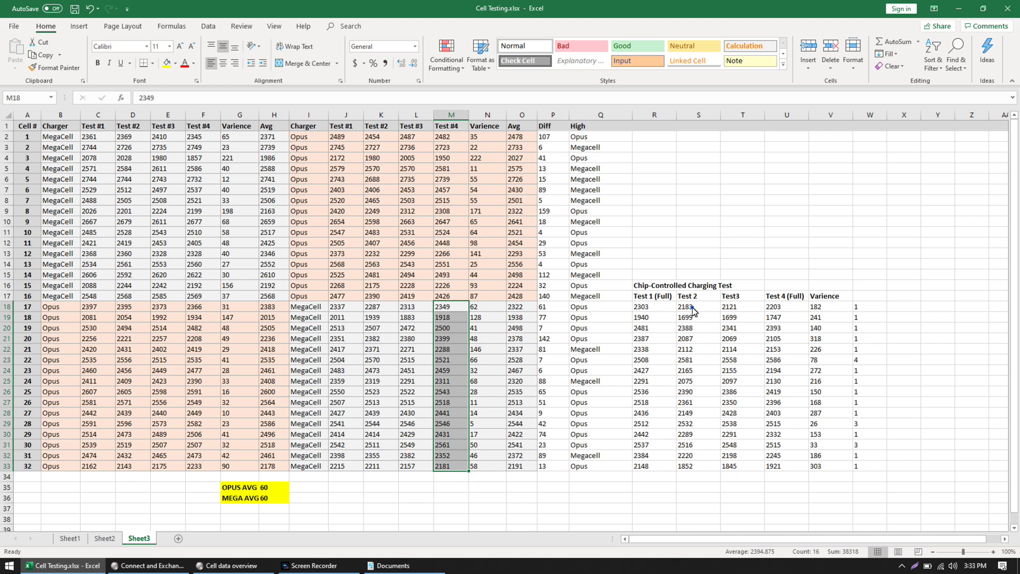
{"action": "left_click_drag", "start_coordinate": [692, 307], "coordinate": [775, 472]}
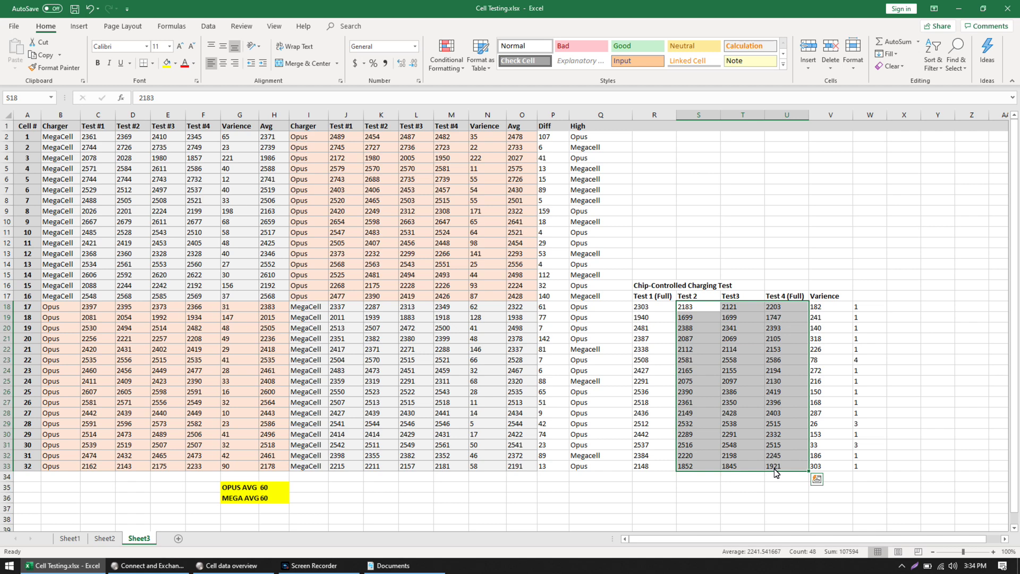
{"action": "left_click_drag", "start_coordinate": [638, 286], "coordinate": [829, 471]}
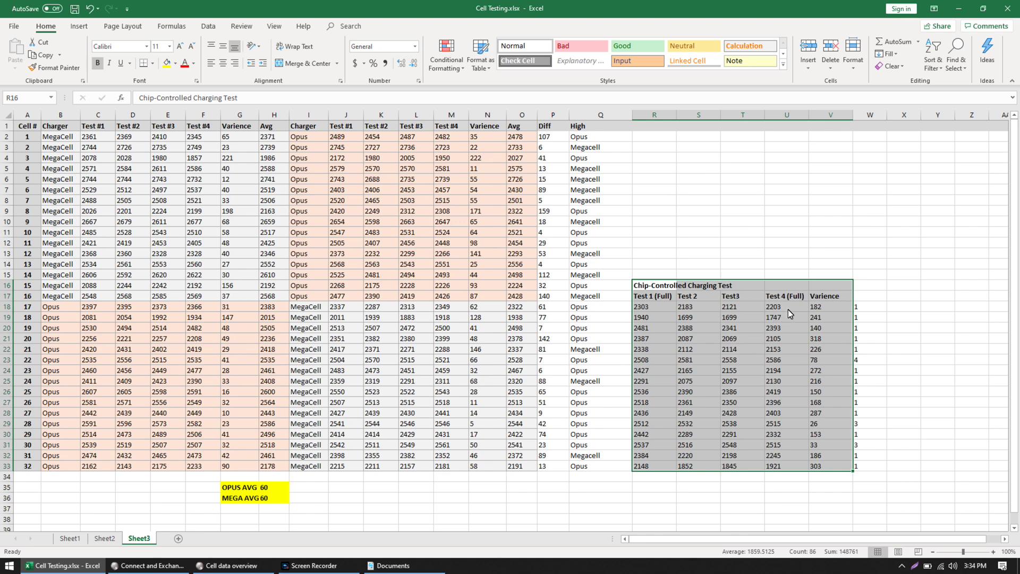
{"action": "left_click_drag", "start_coordinate": [788, 309], "coordinate": [780, 465]}
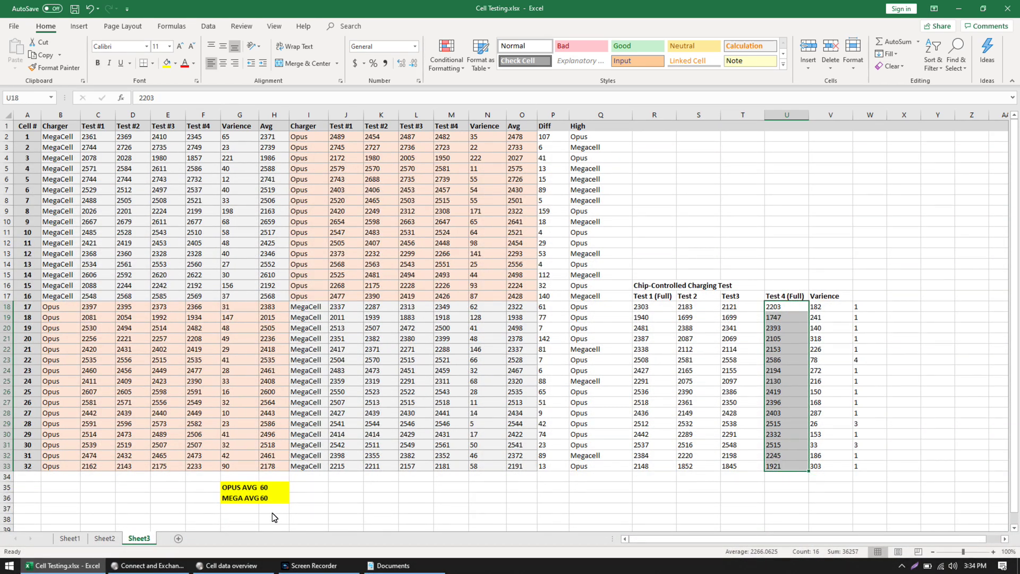
Switch to the Cell data overview window, sort the cells by ascending voltage, and review their voltages and status.
{"action": "left_click", "coordinate": [159, 567]}
{"action": "left_click", "coordinate": [228, 565]}
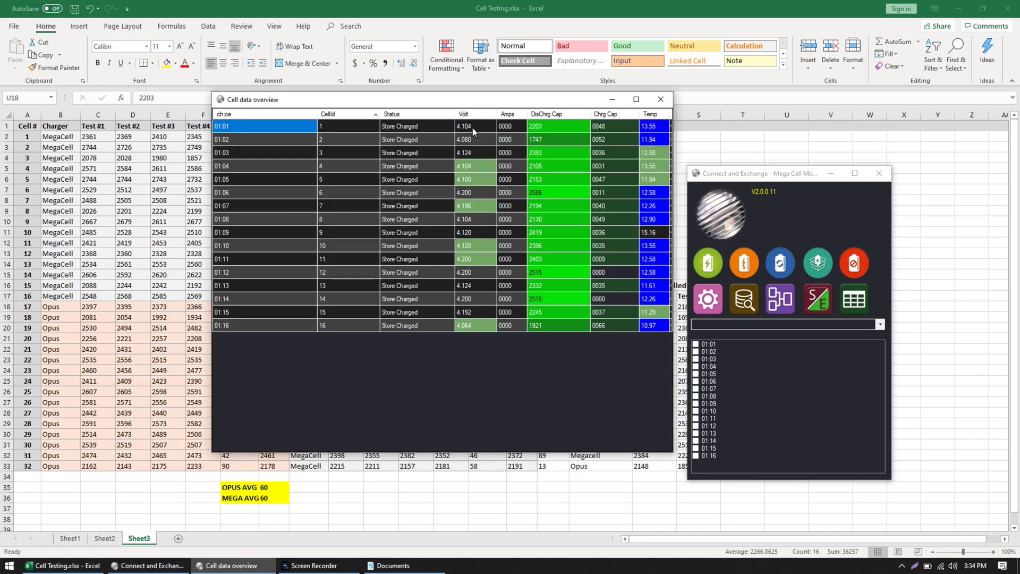
{"action": "left_click", "coordinate": [481, 113]}
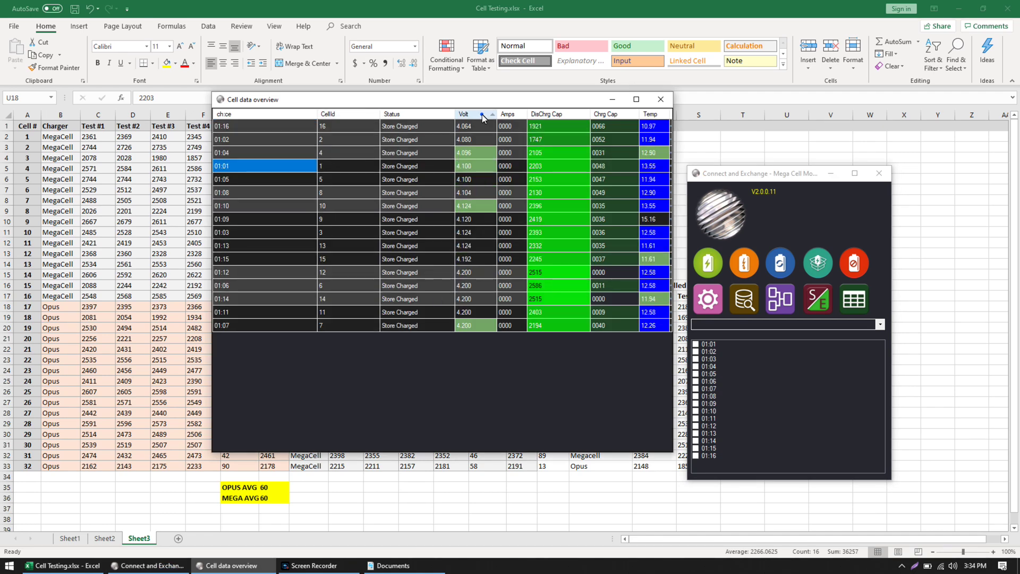
{"action": "mouse_move", "coordinate": [475, 129]}
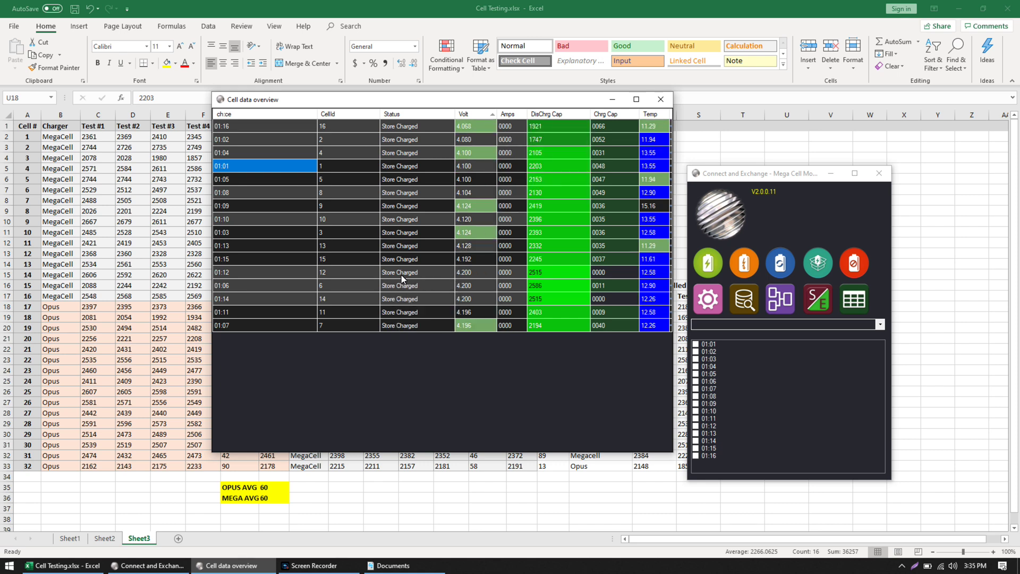
{"action": "mouse_move", "coordinate": [401, 275]}
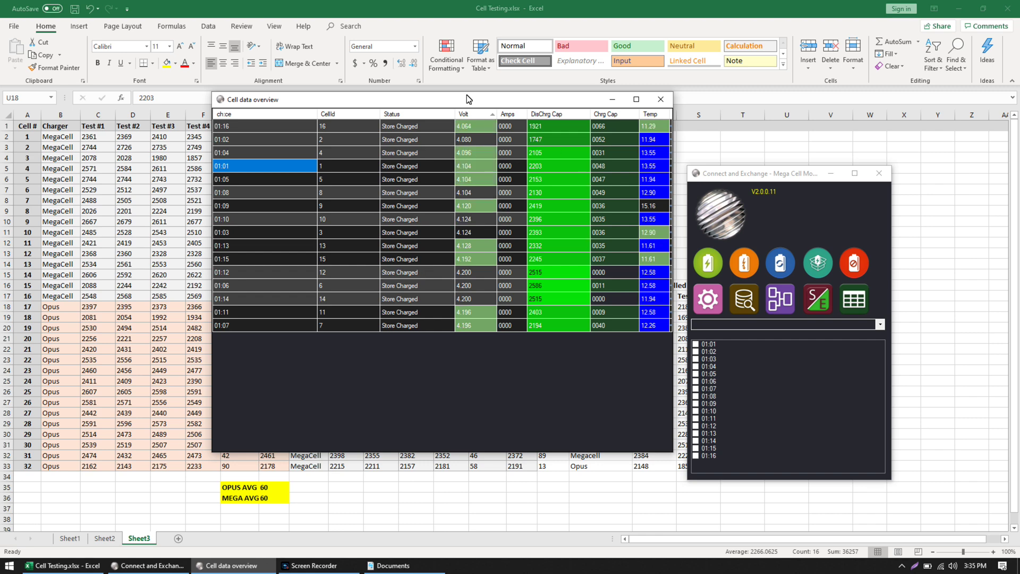
{"action": "left_click_drag", "start_coordinate": [467, 106], "coordinate": [469, 134]}
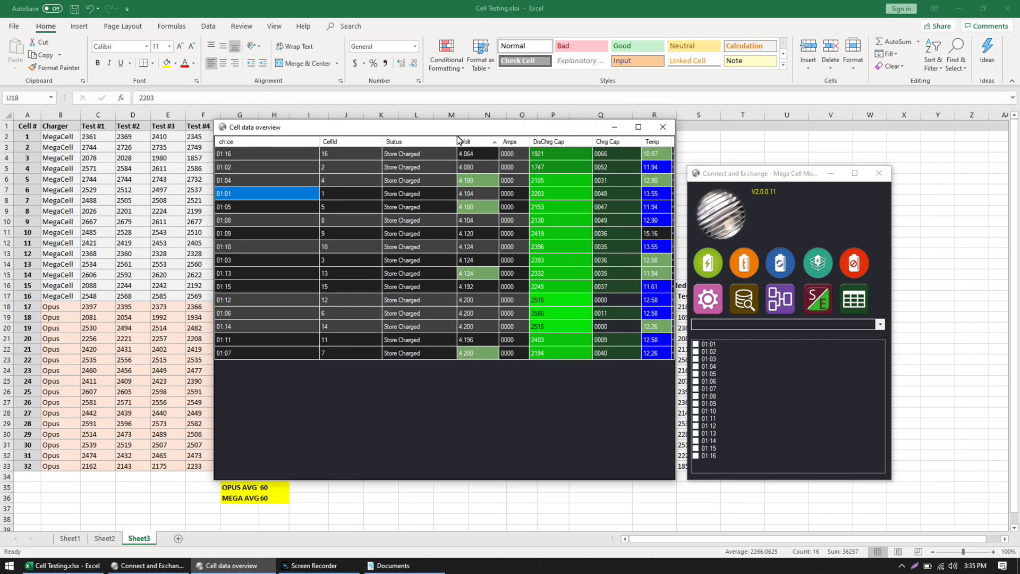
Return to Excel and review the full Sheet3 data through row 36, ending on the Chip-Controlled Charging Test heading.
{"action": "left_click_drag", "start_coordinate": [27, 126], "coordinate": [853, 494]}
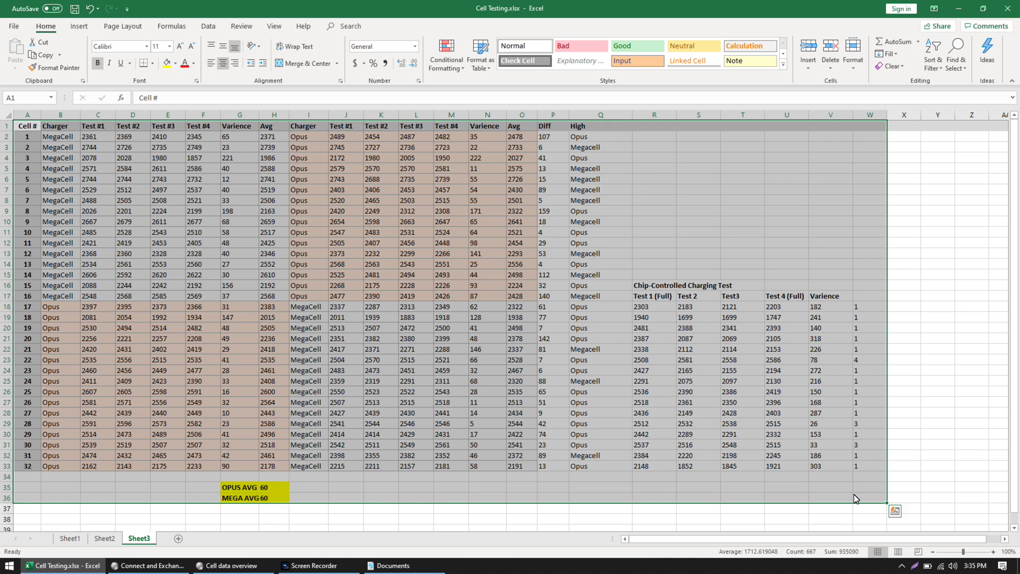
{"action": "left_click", "coordinate": [539, 465], "text": "shift"}
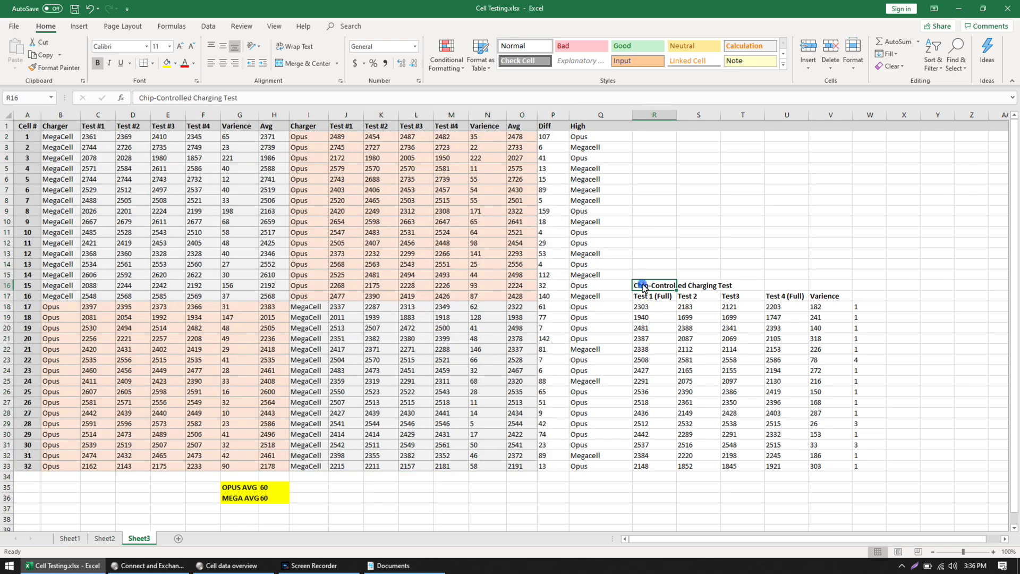
{"action": "left_click", "coordinate": [643, 287]}
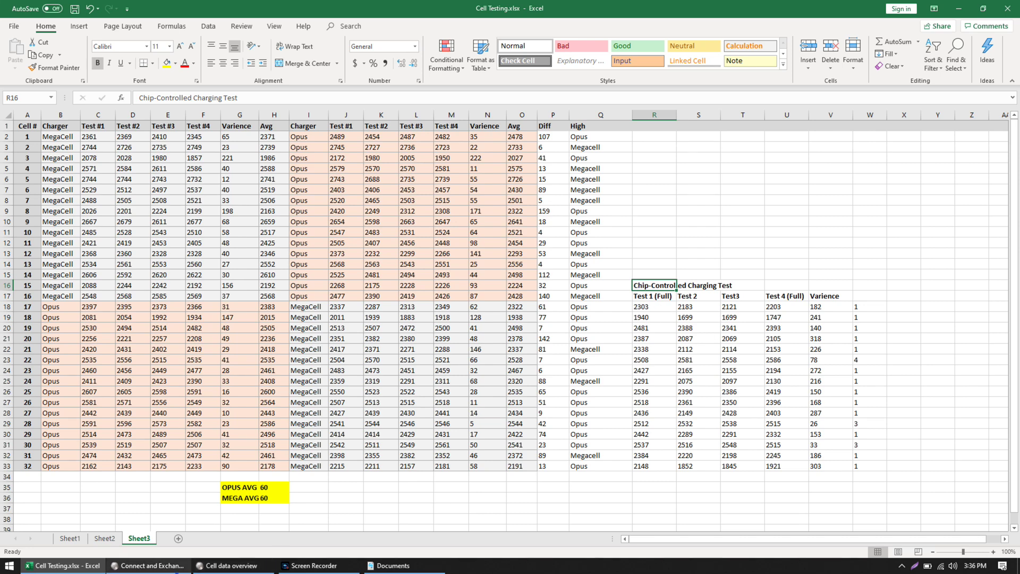
Switch to Mega Cell Monitor, load charger 1's values in the charger settings, and arrange the windows side by side.
{"action": "left_click", "coordinate": [147, 565]}
{"action": "left_click", "coordinate": [700, 303]}
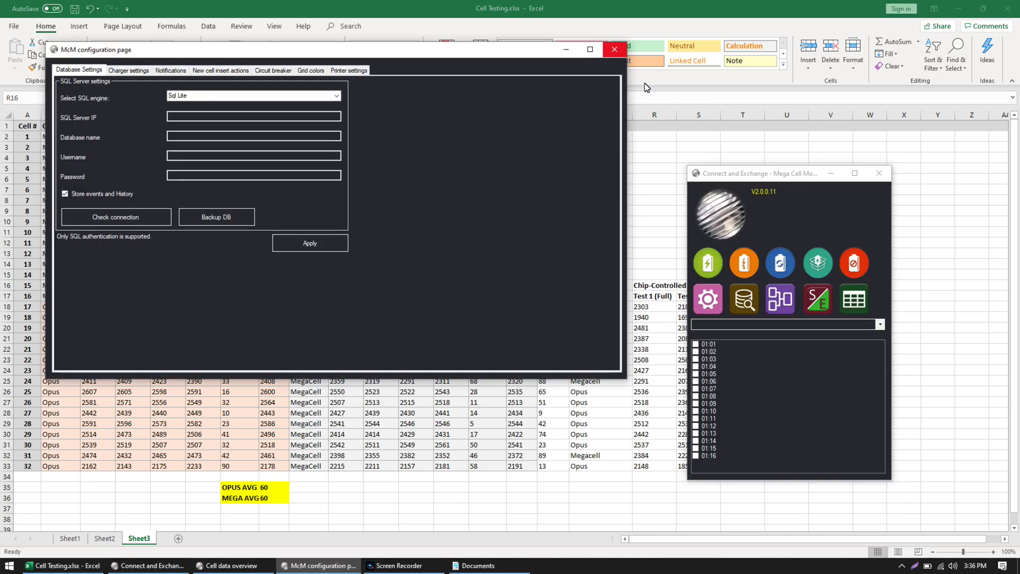
{"action": "left_click_drag", "start_coordinate": [712, 173], "coordinate": [656, 95]}
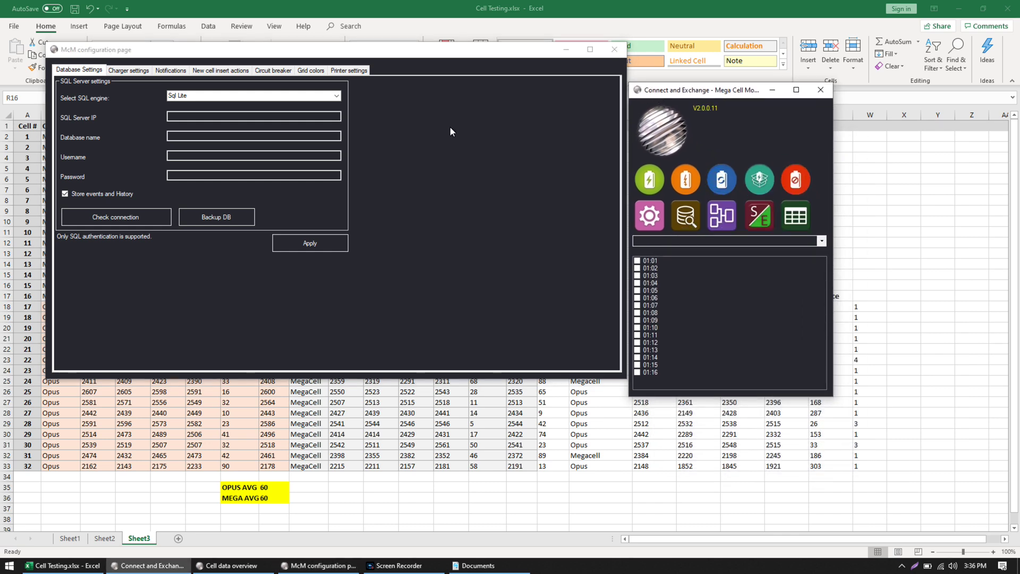
{"action": "left_click", "coordinate": [125, 68]}
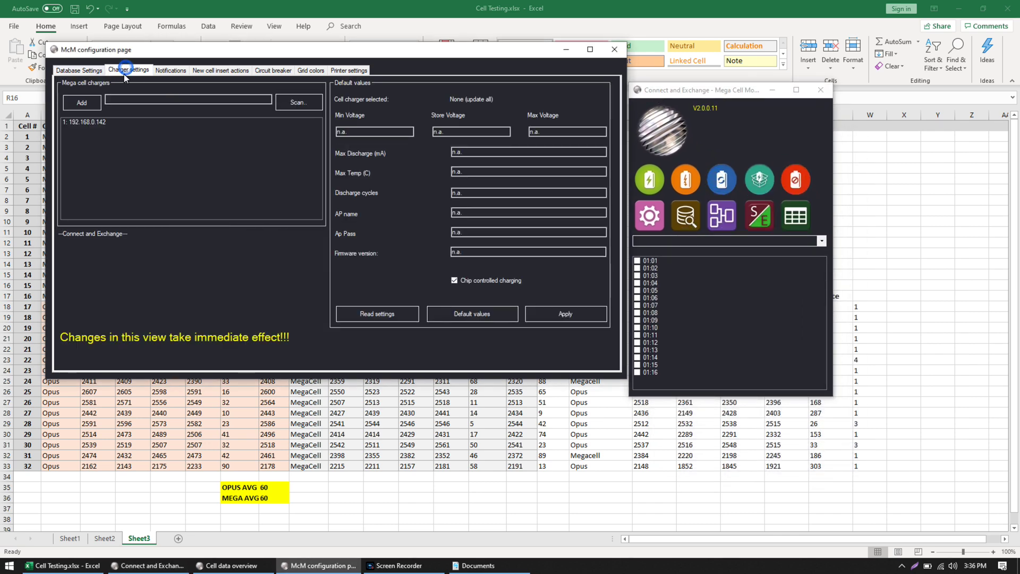
{"action": "left_click", "coordinate": [105, 124]}
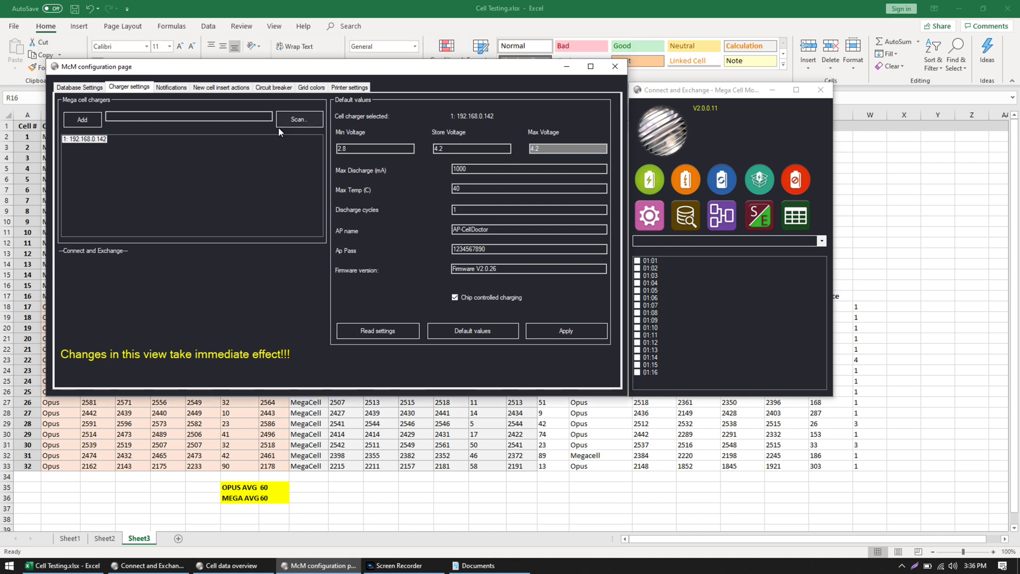
{"action": "mouse_move", "coordinate": [655, 93]}
{"action": "left_mouse_down"}
{"action": "mouse_move", "coordinate": [667, 88]}
{"action": "mouse_move", "coordinate": [658, 89]}
{"action": "left_mouse_up"}
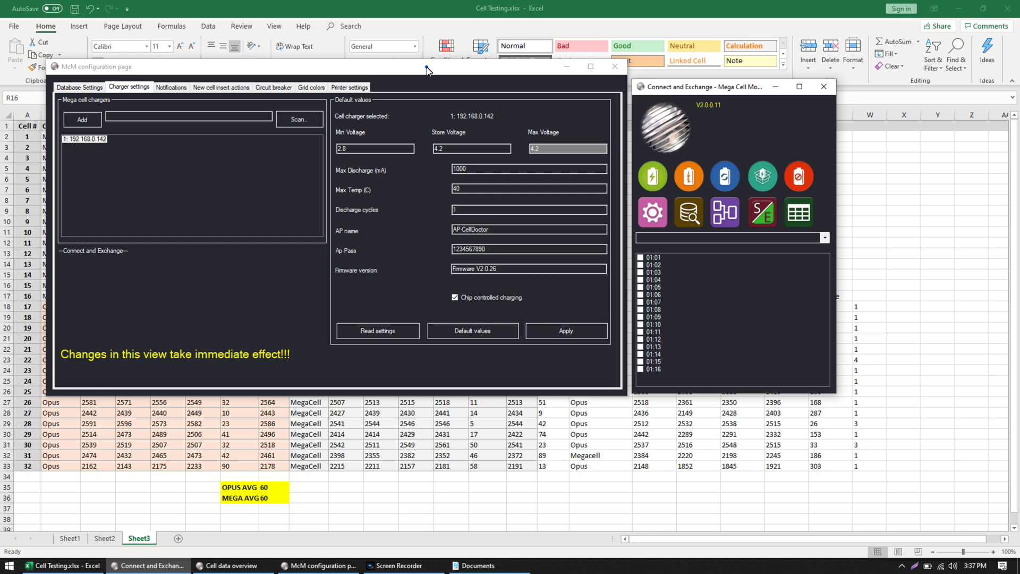
{"action": "left_click_drag", "start_coordinate": [426, 67], "coordinate": [450, 75]}
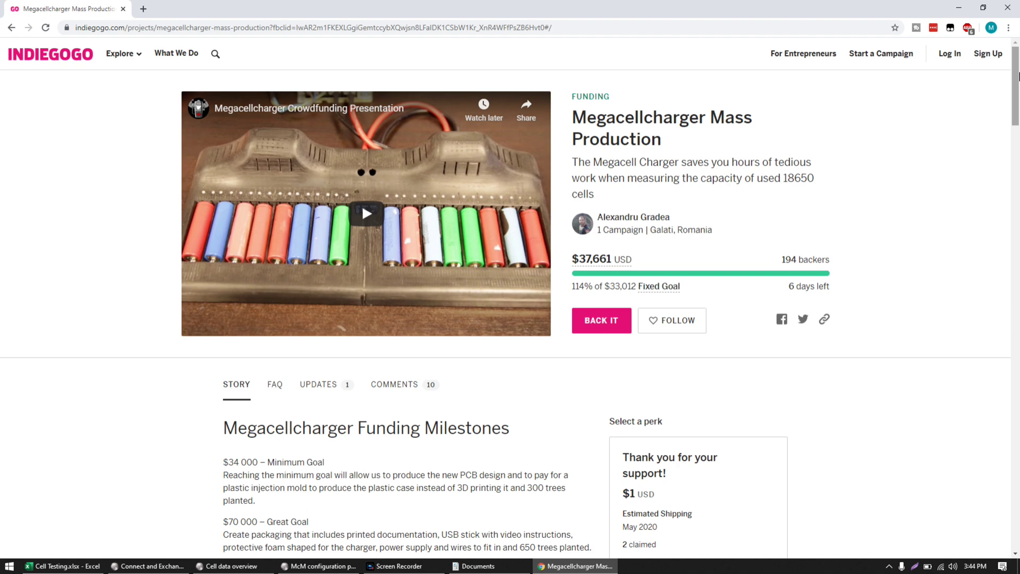
Review the Megacellcharger Mass Production page on Indiegogo, from the funding milestones to the feature list and perks.
{"action": "left_click_drag", "start_coordinate": [1017, 74], "coordinate": [1017, 86]}
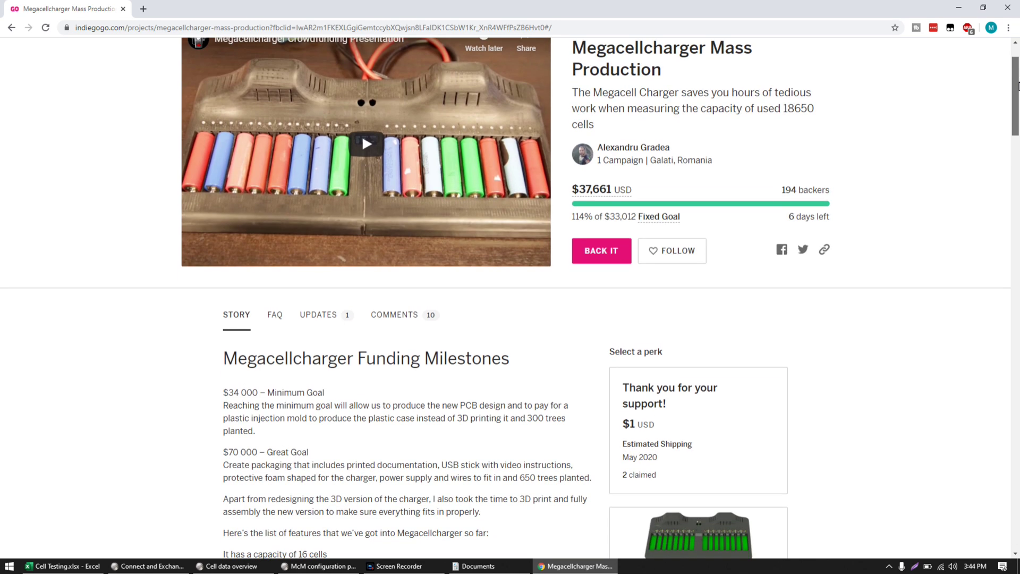
{"action": "left_click_drag", "start_coordinate": [1018, 86], "coordinate": [1013, 144]}
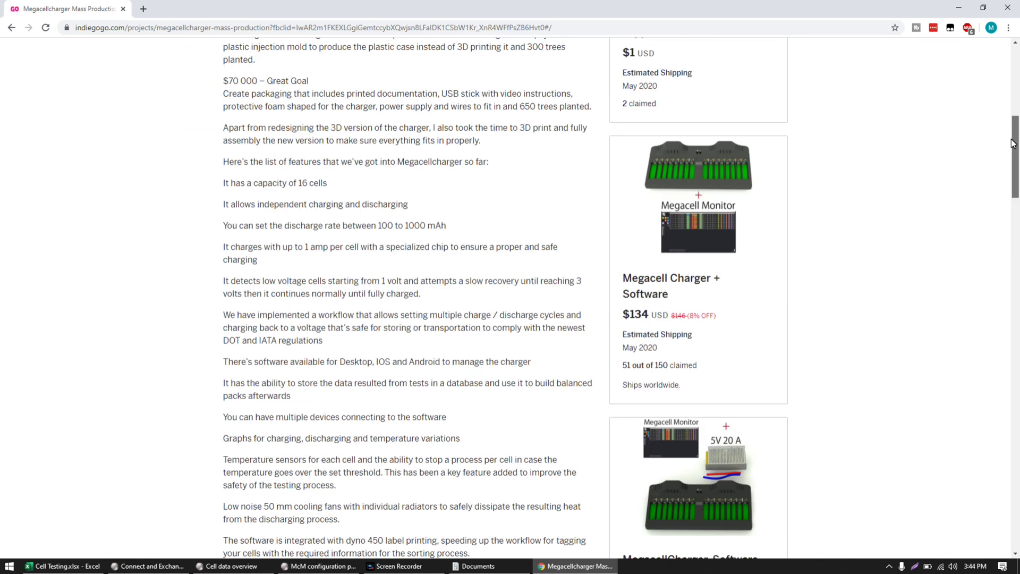